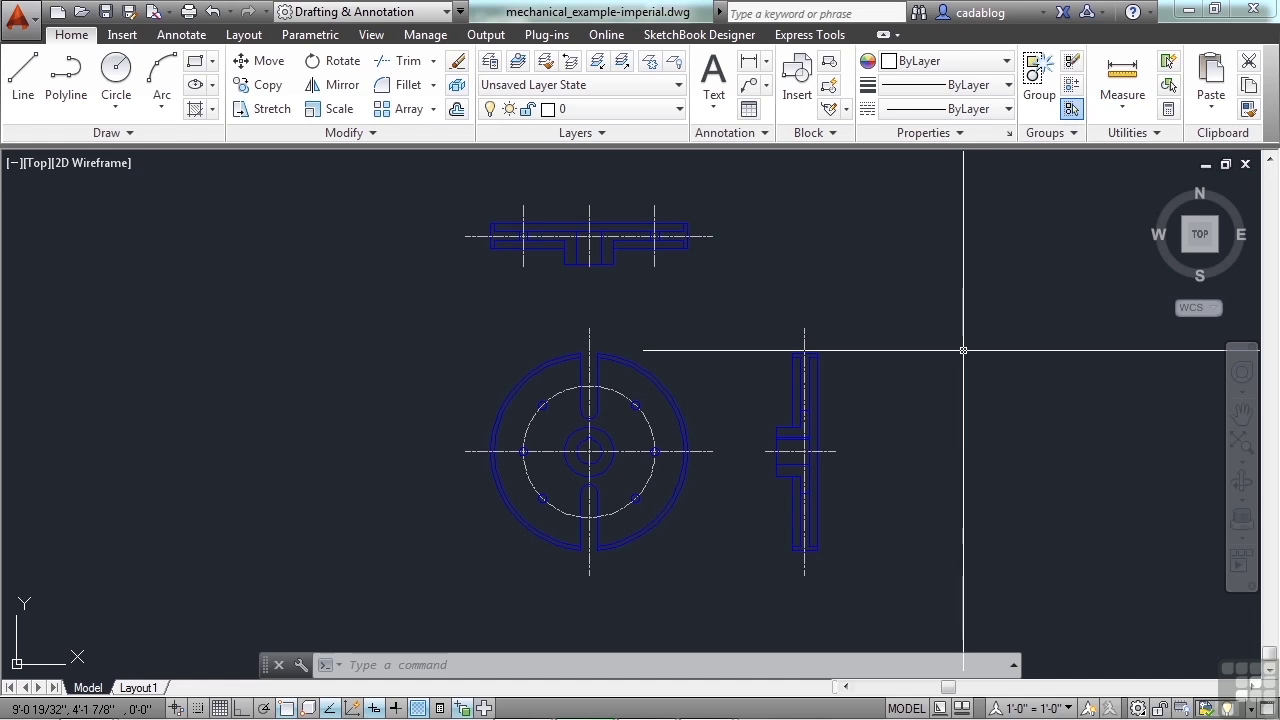
- Configure the drawing units with Architectural length type and Inches as the insertion scale
text(units)
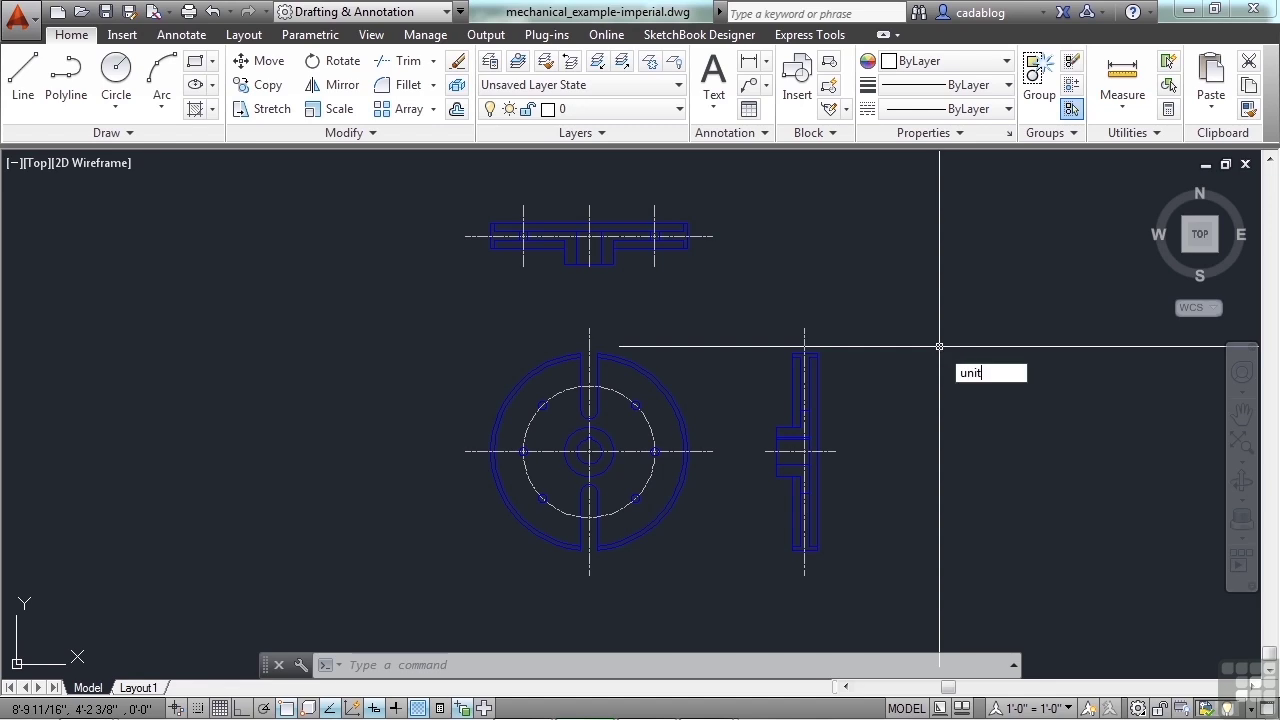
key(Return)
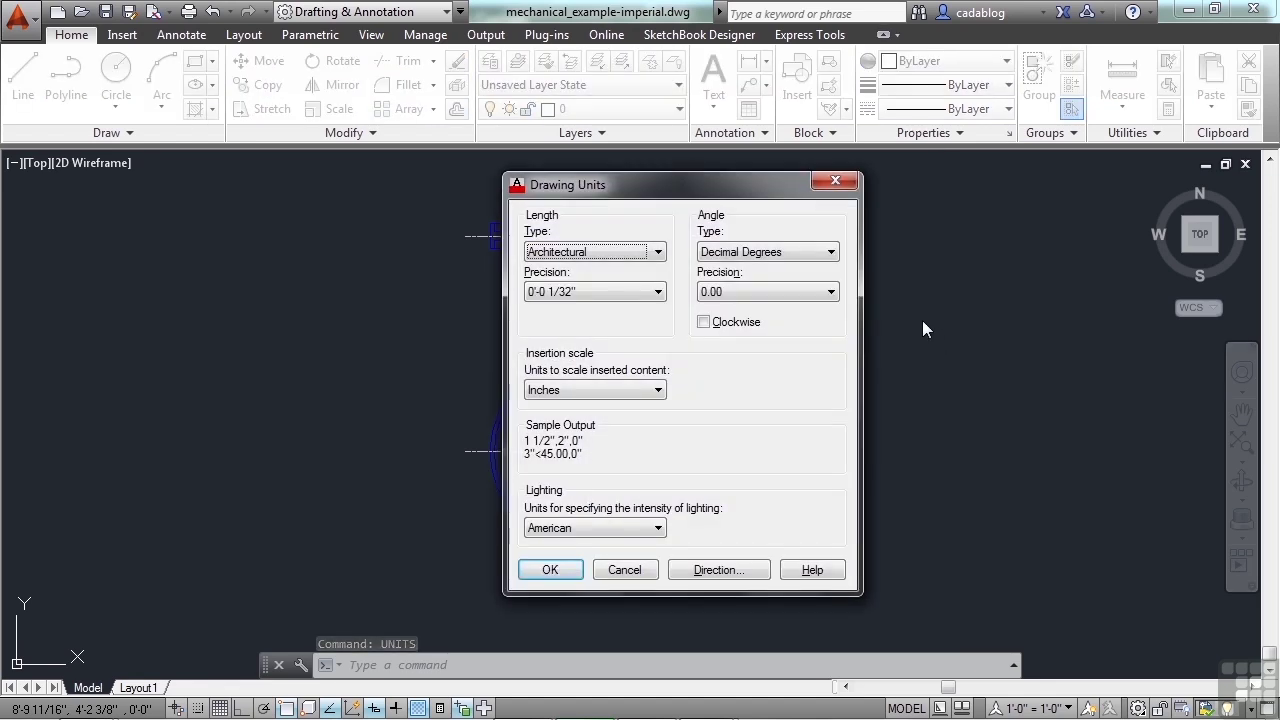
mouse_move(769, 185)
mouse_down()
mouse_move(342, 206)
mouse_move(313, 196)
mouse_up()
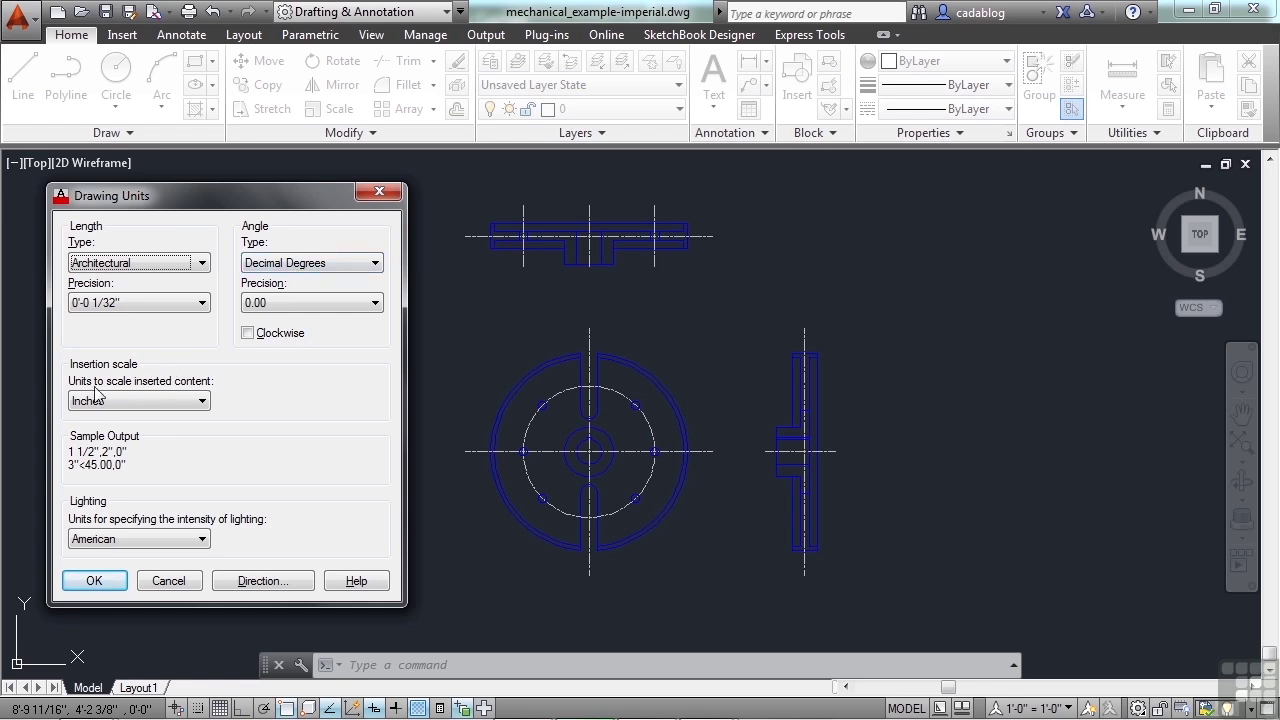
click(185, 401)
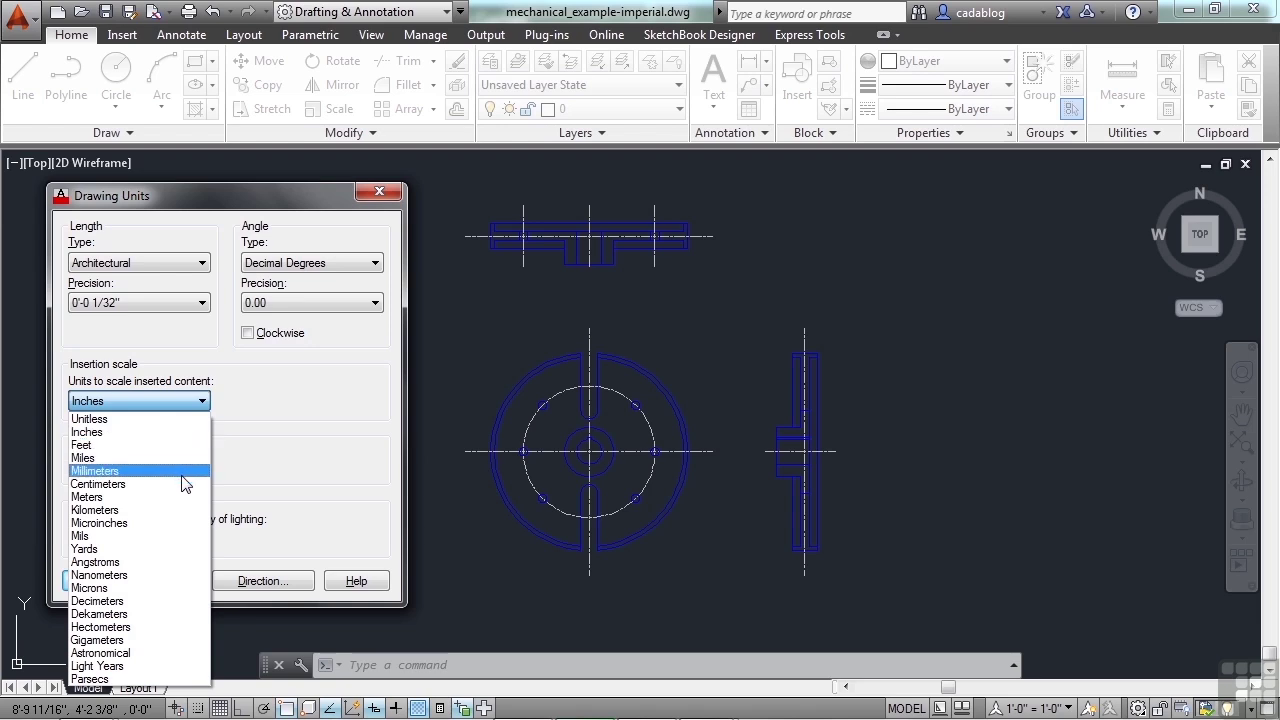
click(170, 432)
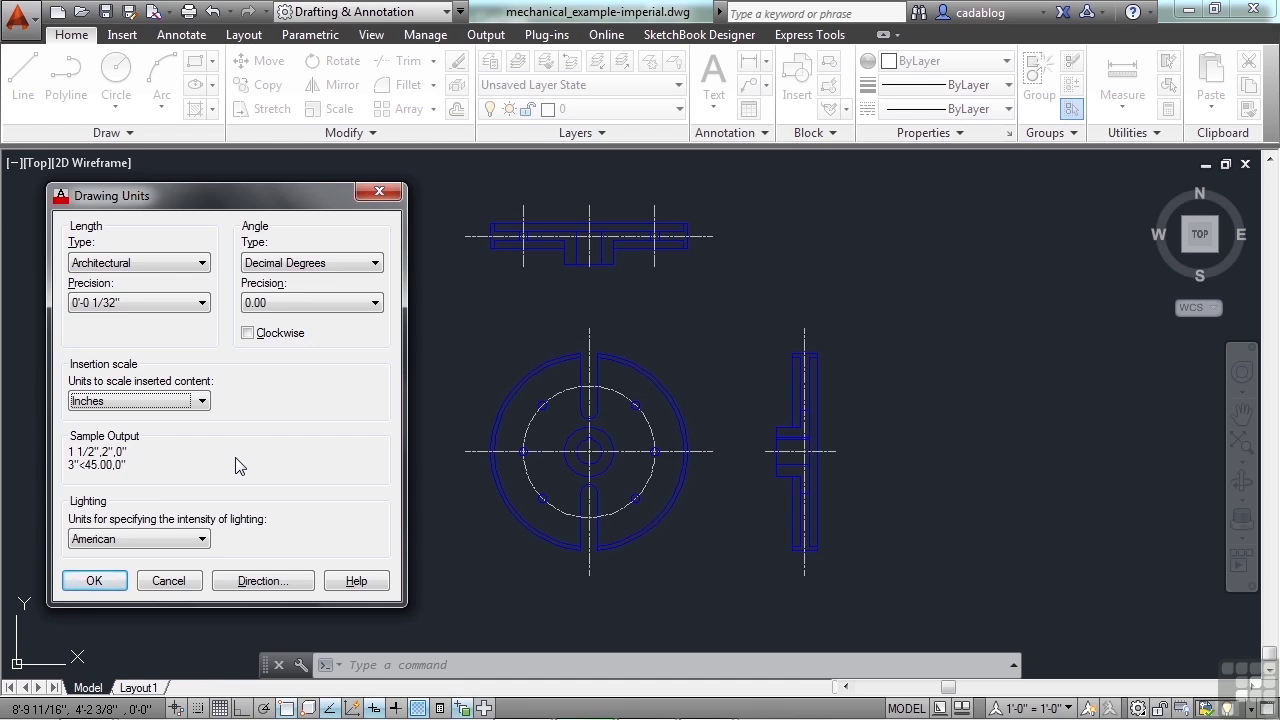
click(202, 264)
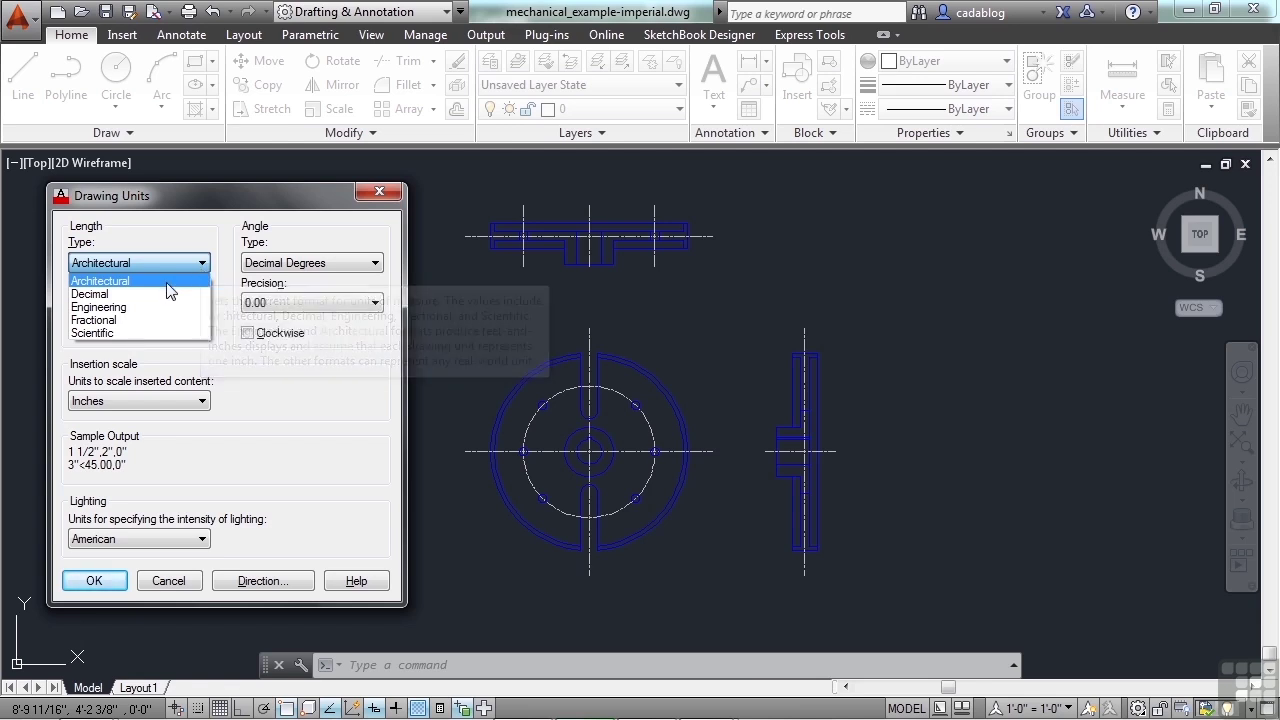
click(165, 281)
click(94, 580)
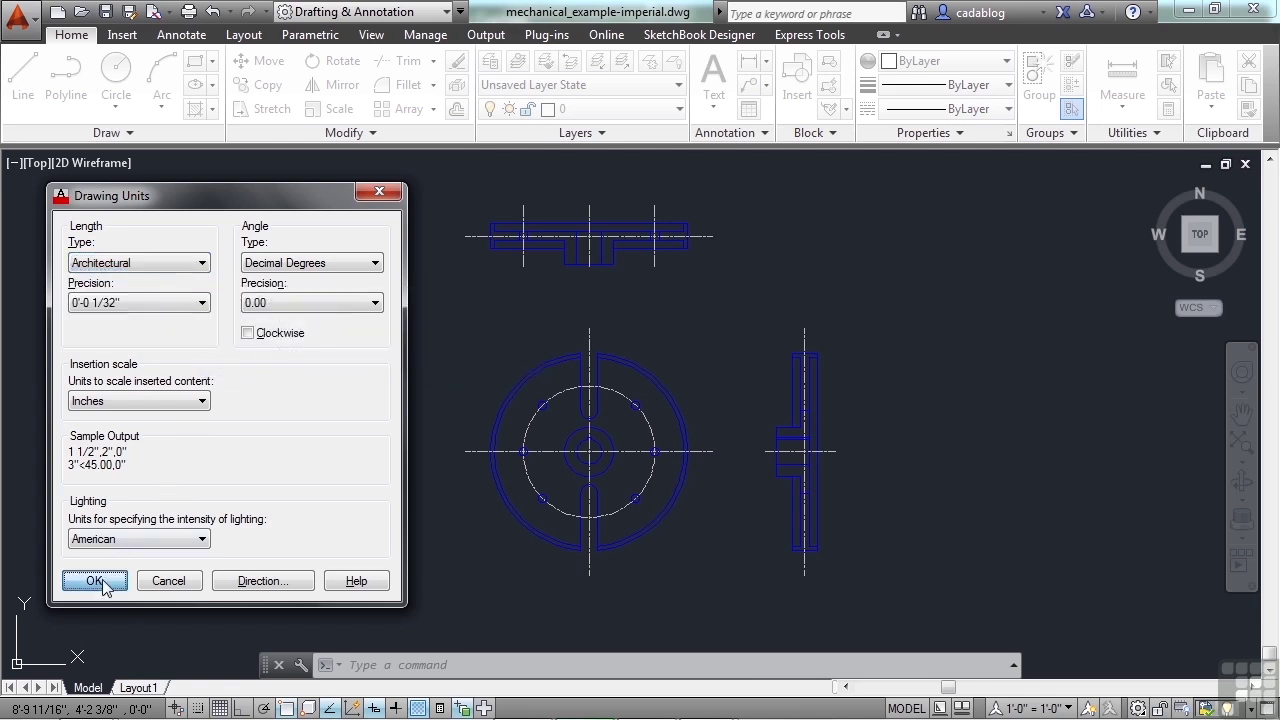
- Draw a horizontal line 1 inch long in the empty area left of the part views
text(line)
key(Return)
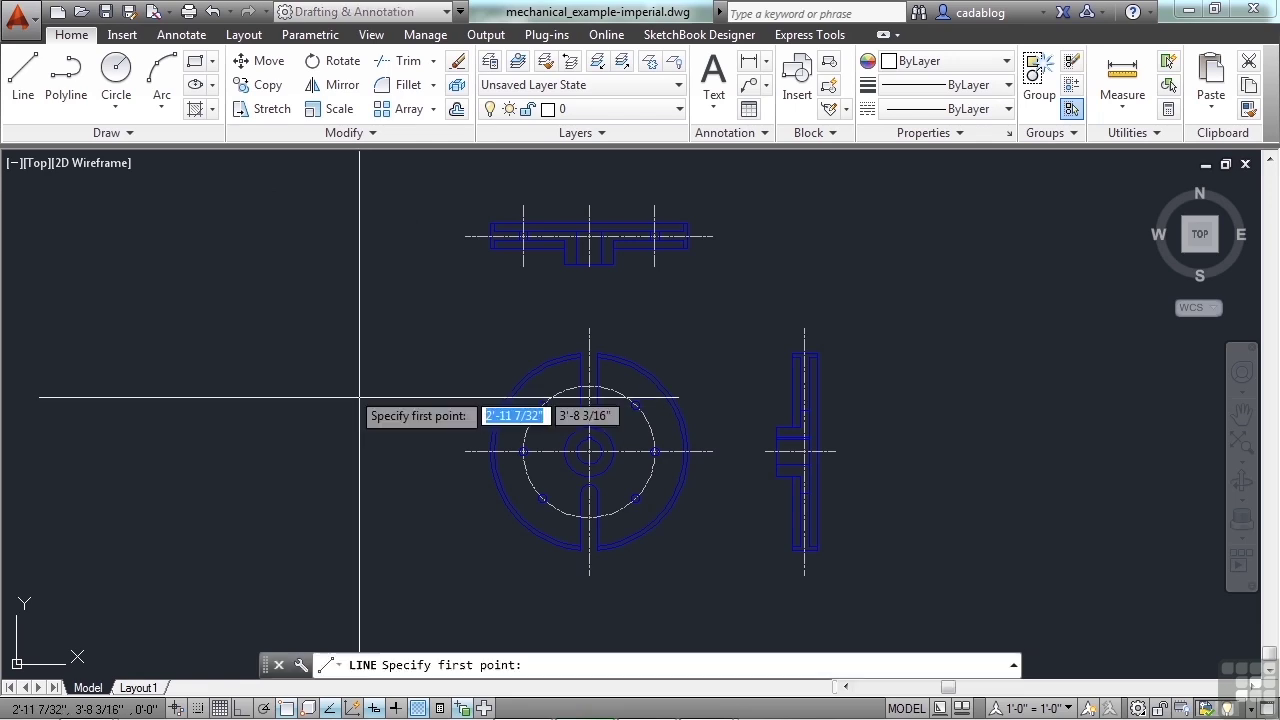
click(250, 328)
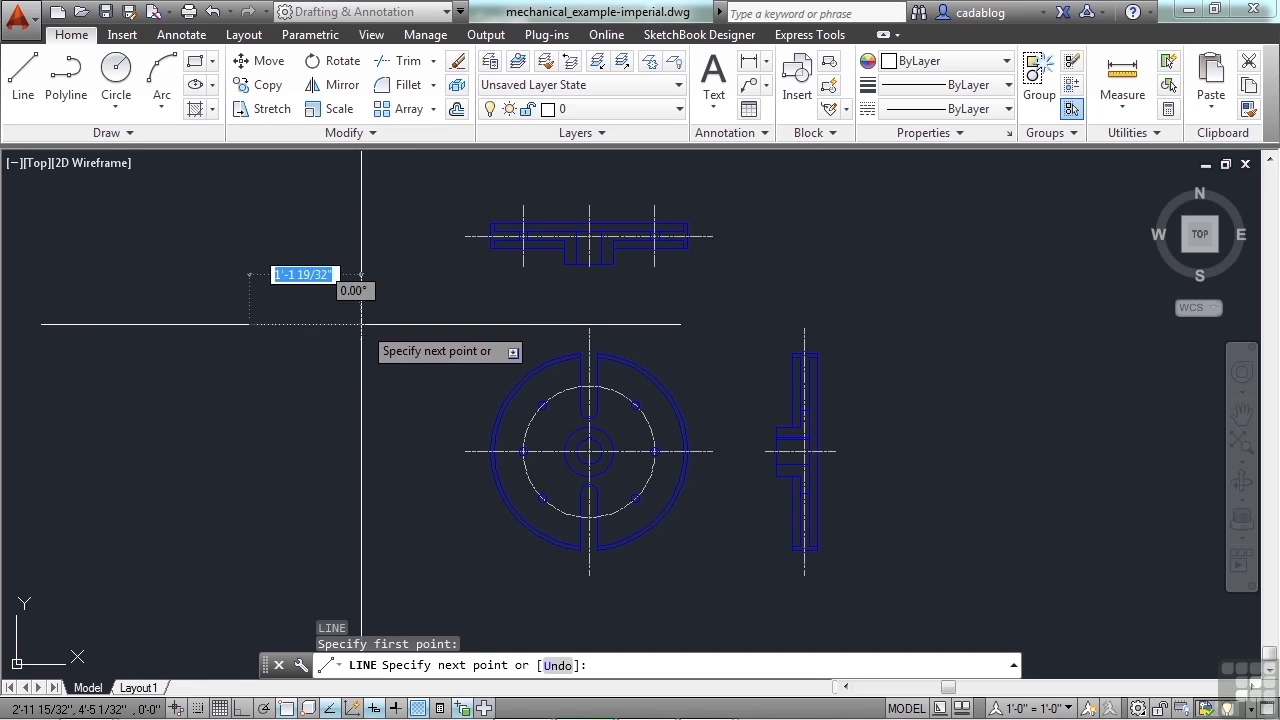
text(1)
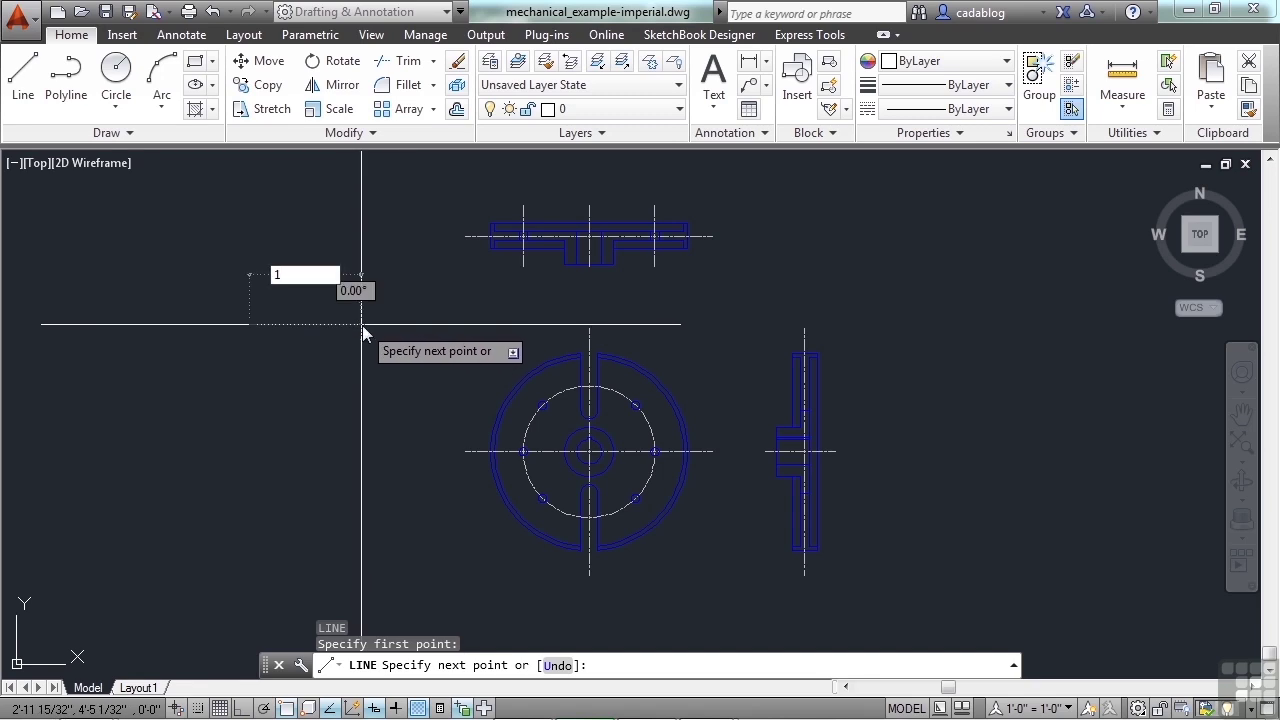
key(Return)
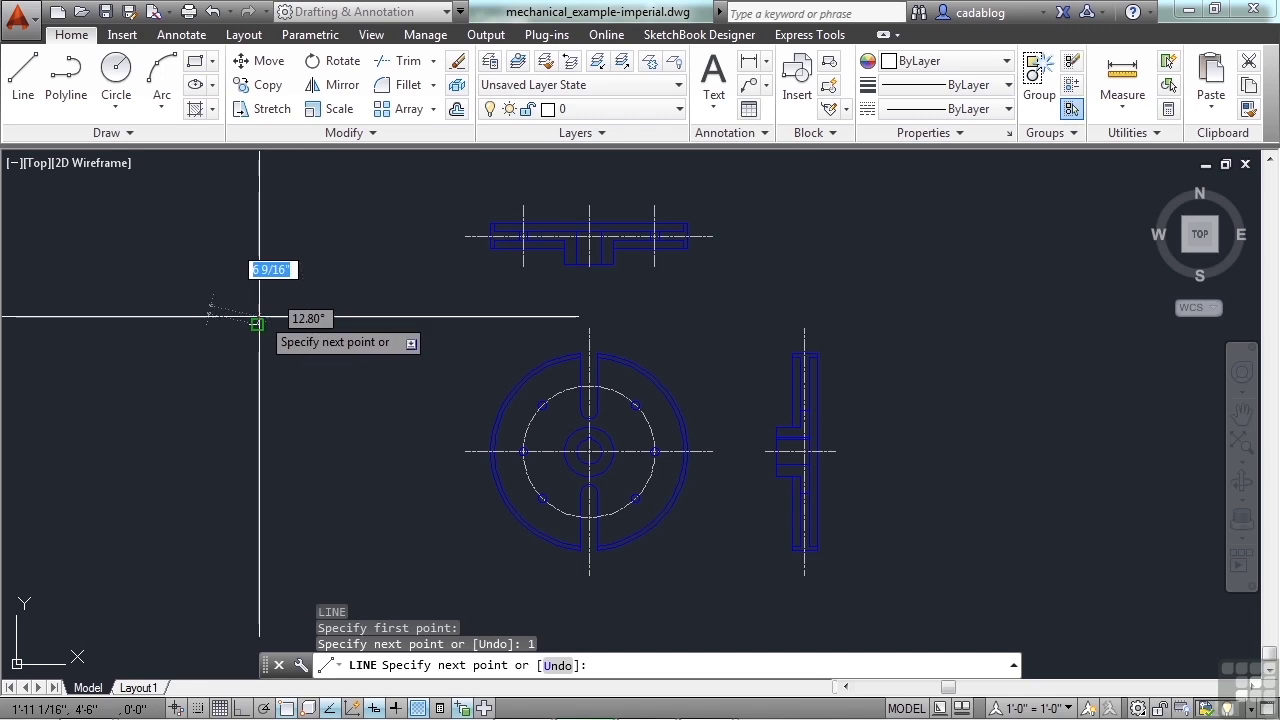
scroll(249, 324, up, 1)
scroll(249, 324, up, 2)
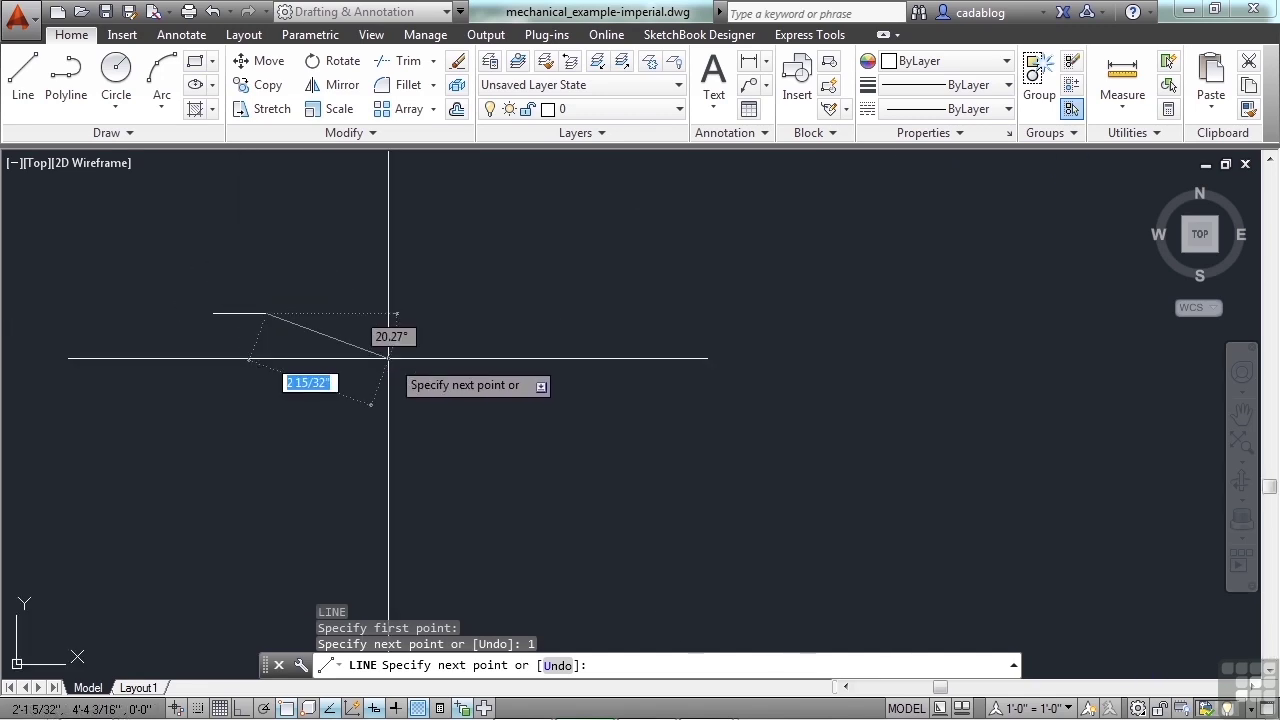
key(Return)
- Lengthen the new line from its right endpoint to about 21.8 inches and check its length
click(250, 313)
mouse_move(266, 313)
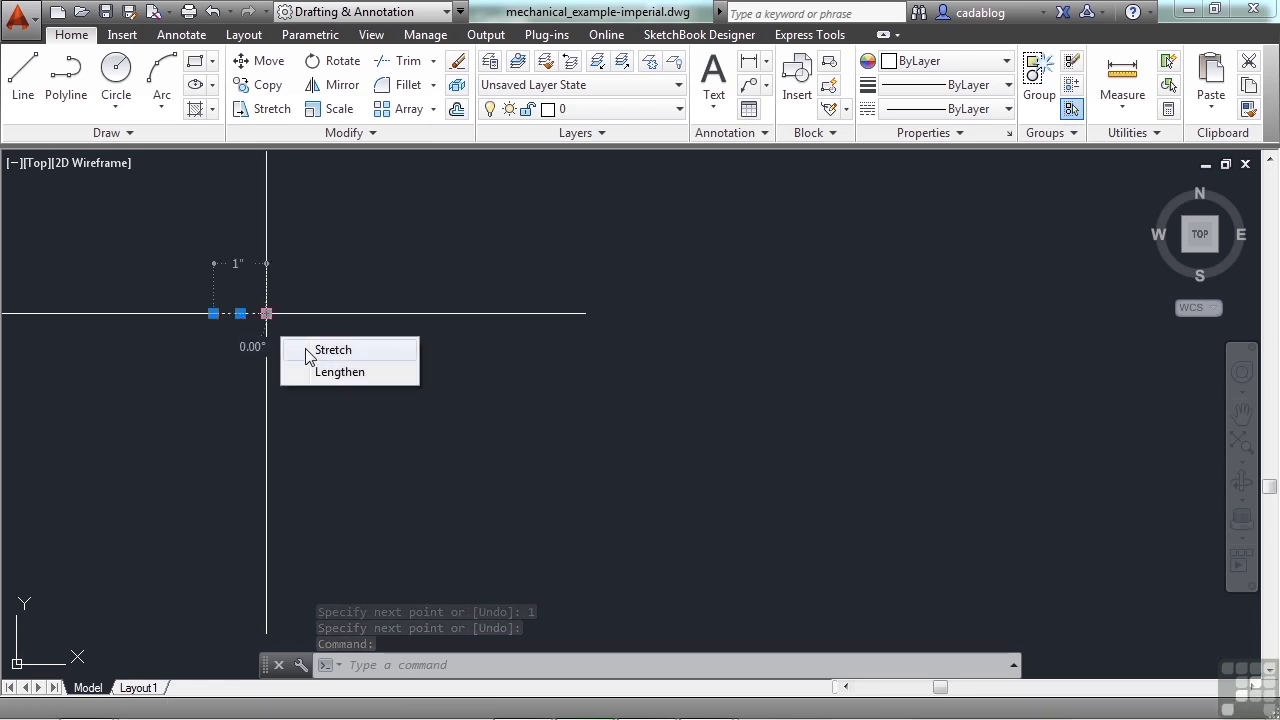
click(323, 388)
scroll(319, 368, down, 1)
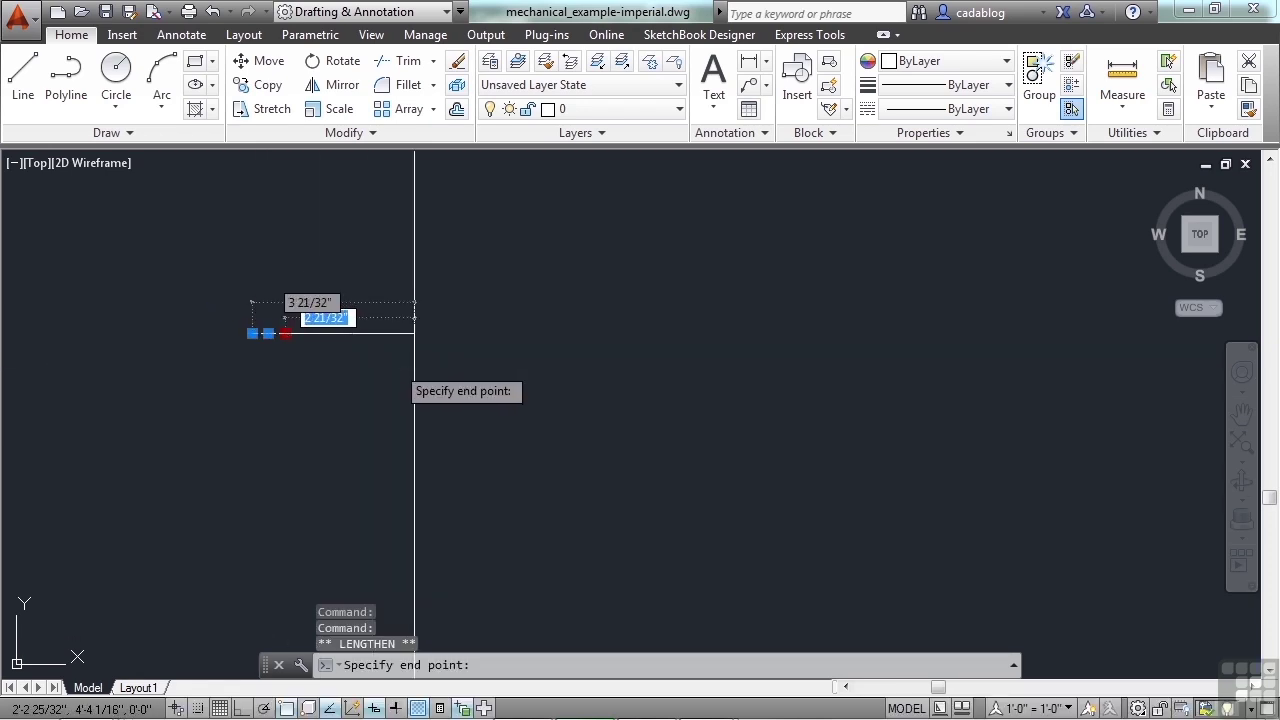
scroll(575, 363, down, 3)
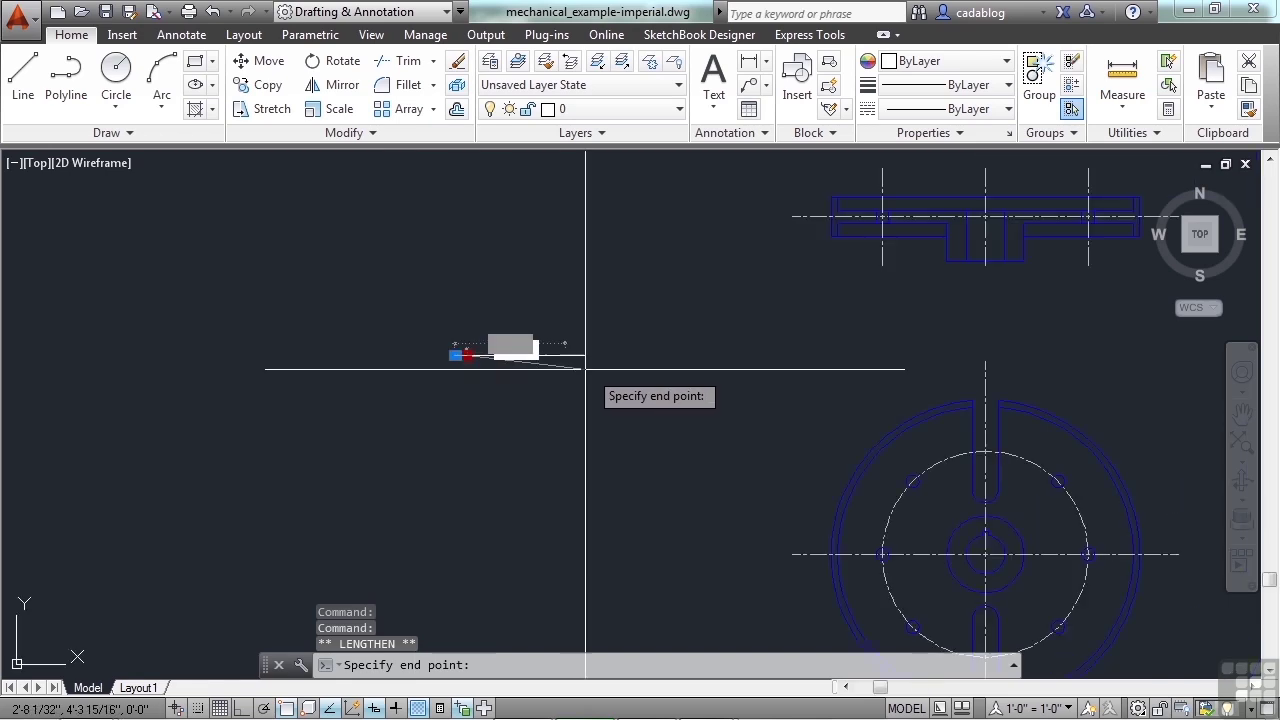
click(736, 352)
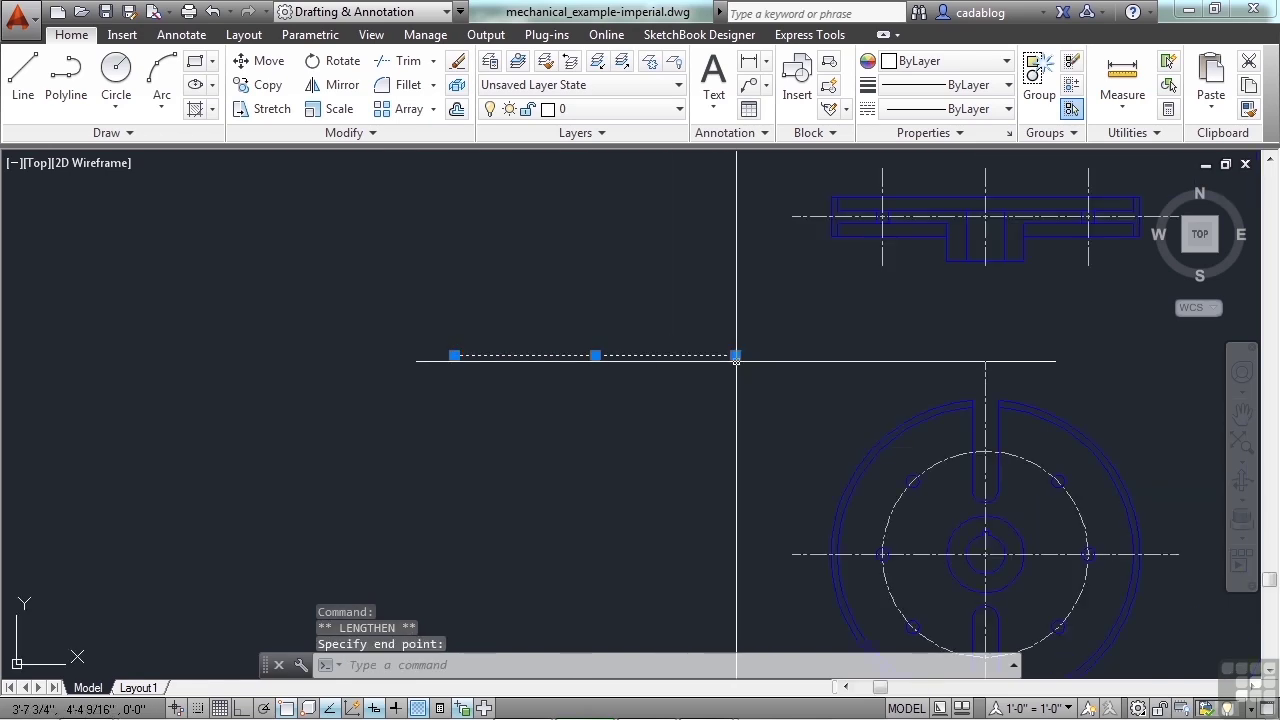
mouse_move(736, 356)
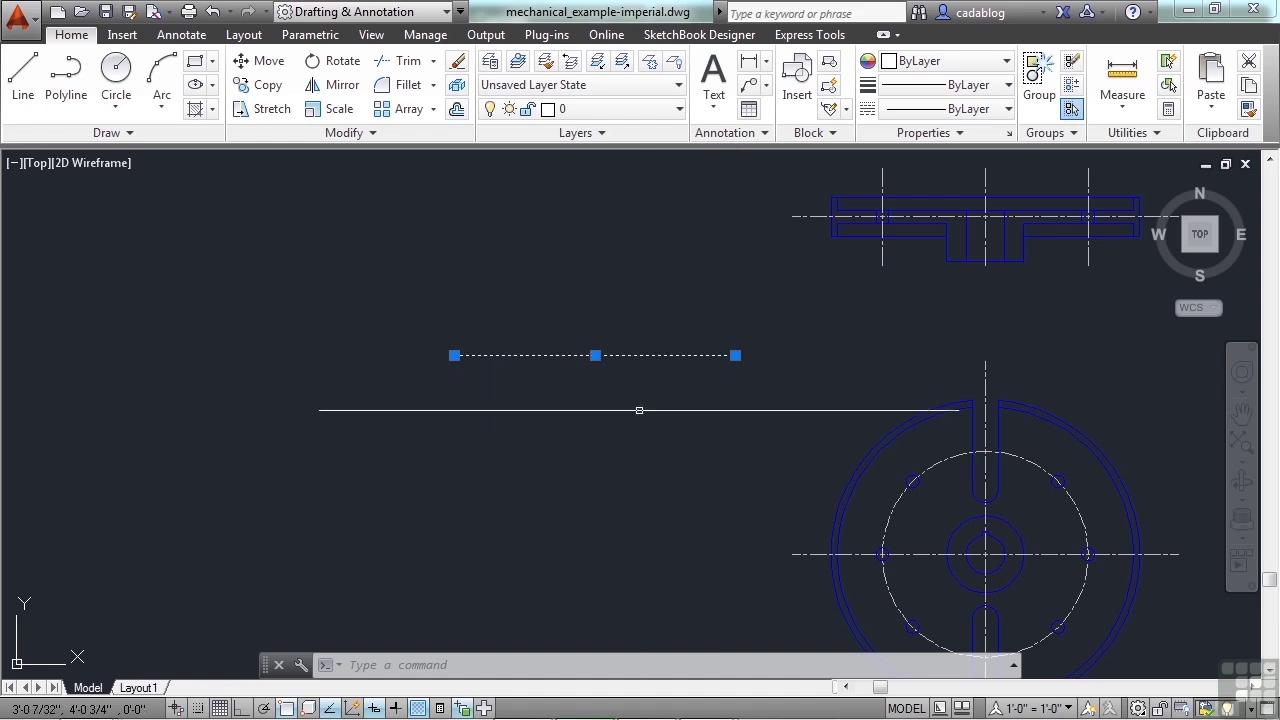
key(Escape)
- Set the drawing's length type to Decimal and check the line's length in that format
text(units)
key(Return)
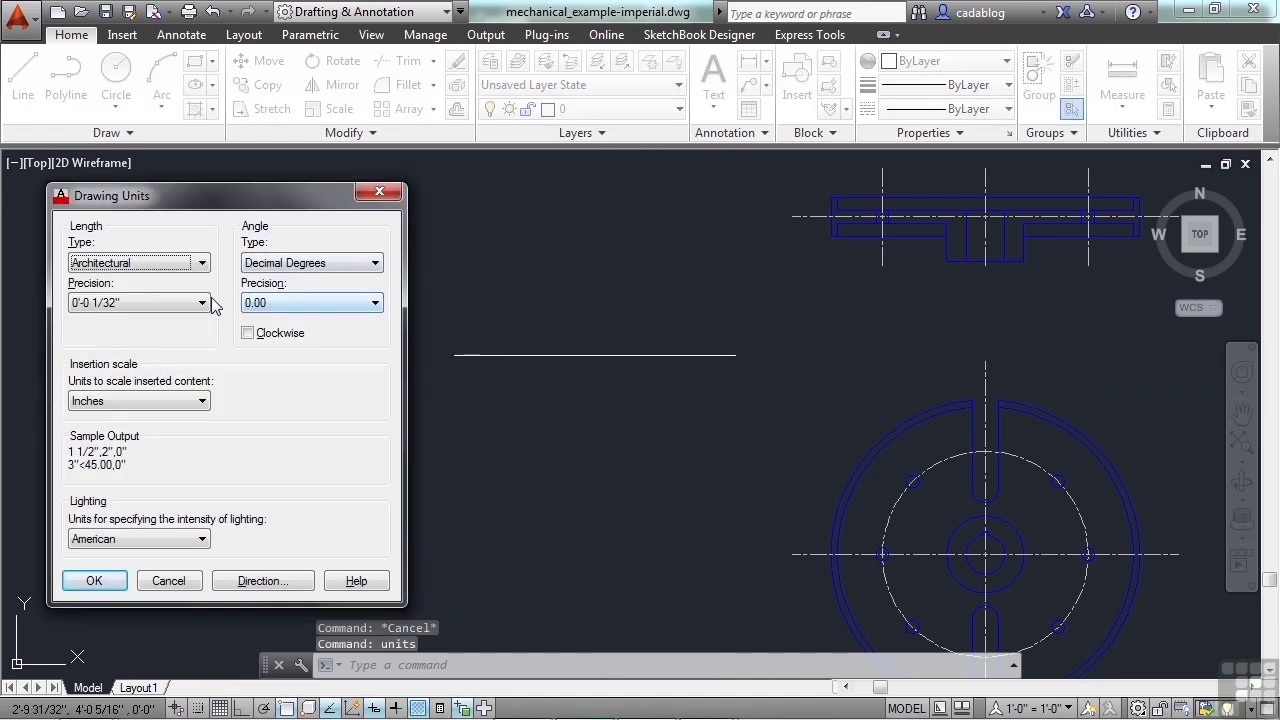
click(202, 263)
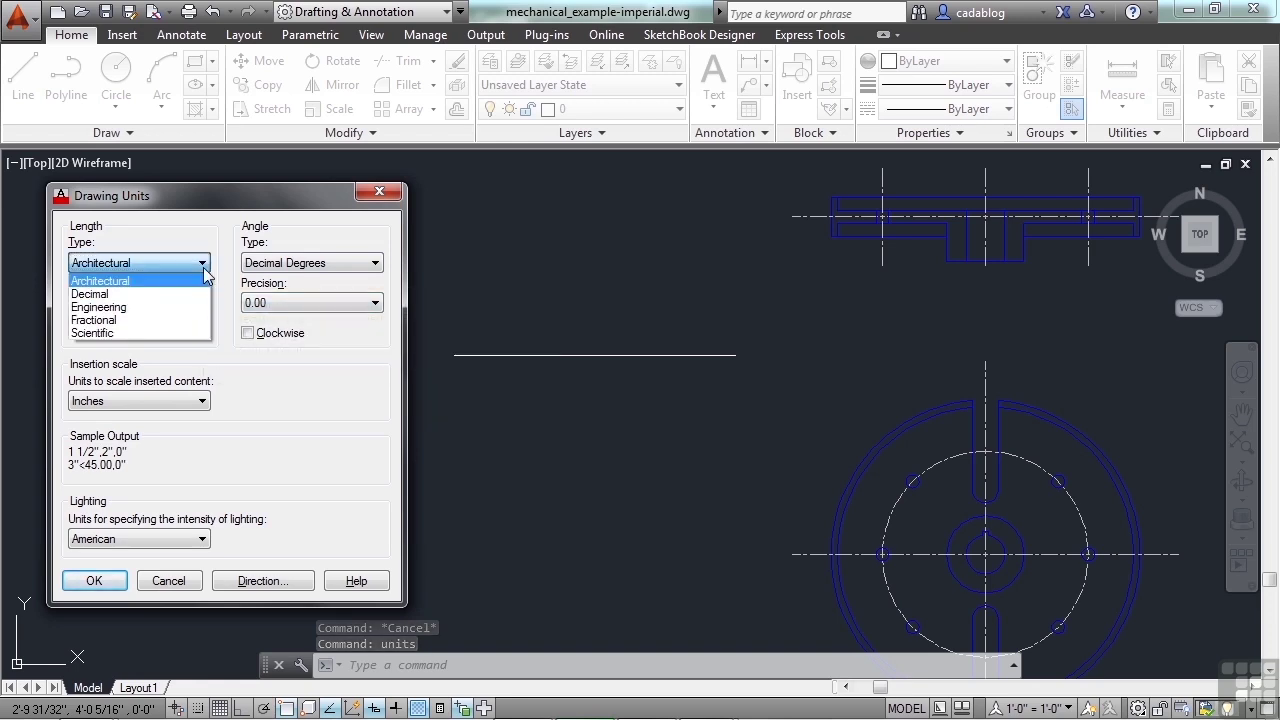
click(180, 294)
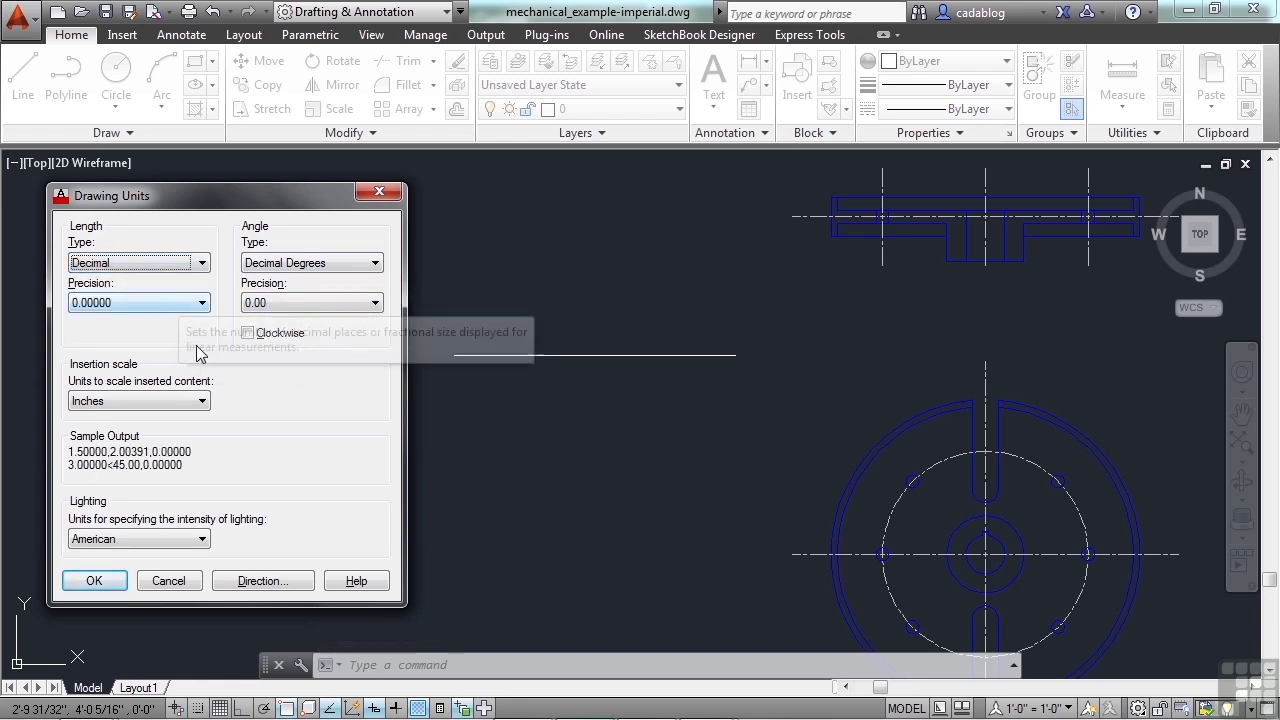
click(100, 583)
click(637, 355)
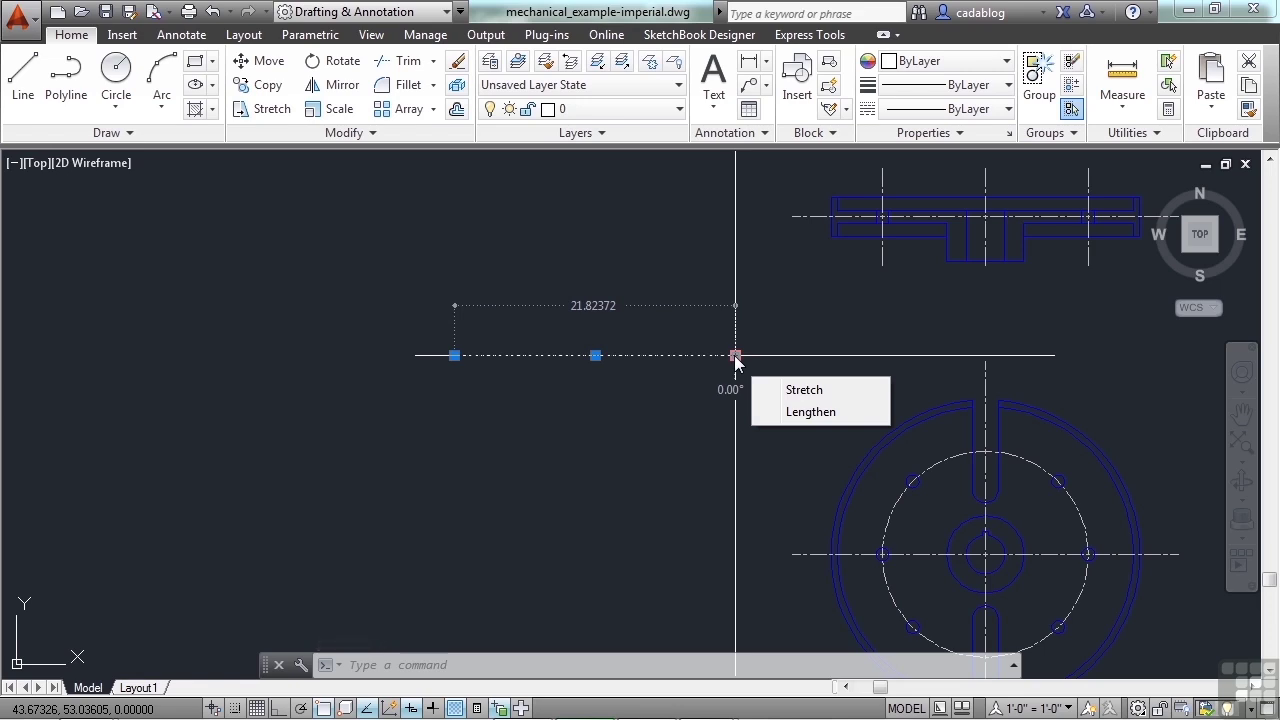
key(Escape)
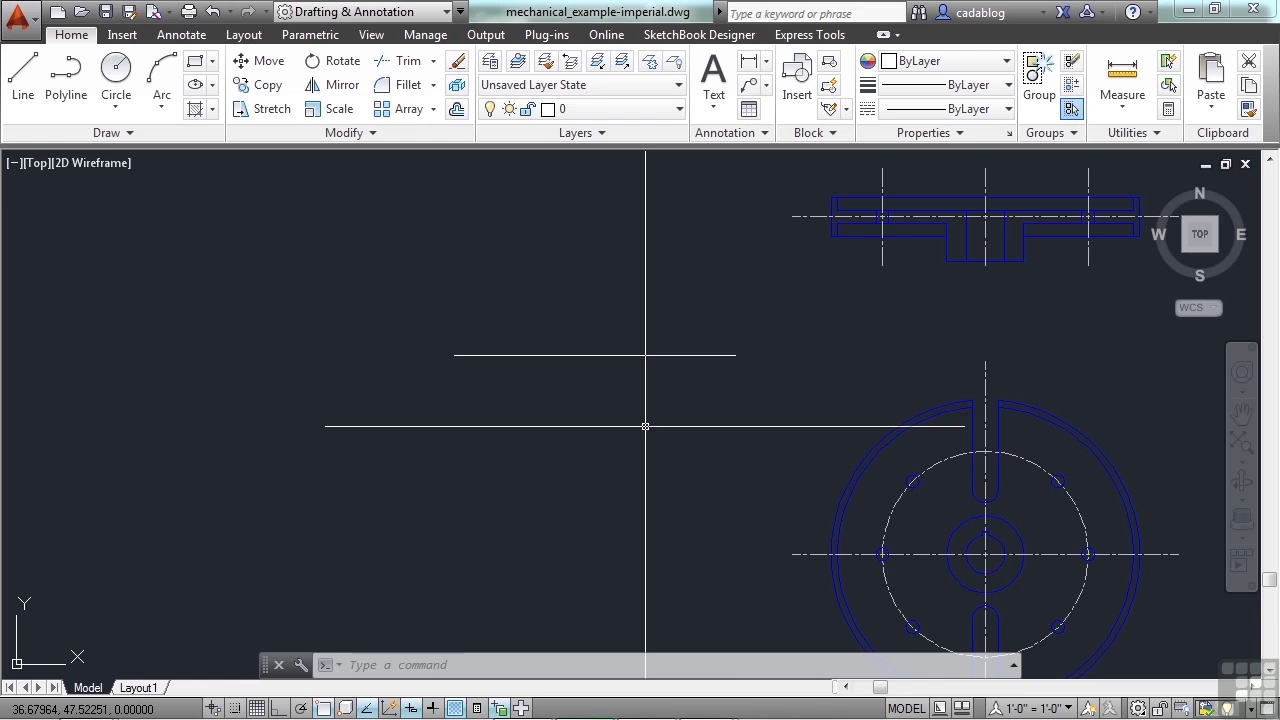
- Set the length type to Architectural and the insertion scale to Millimeters, and accept the mismatched units
text(units)
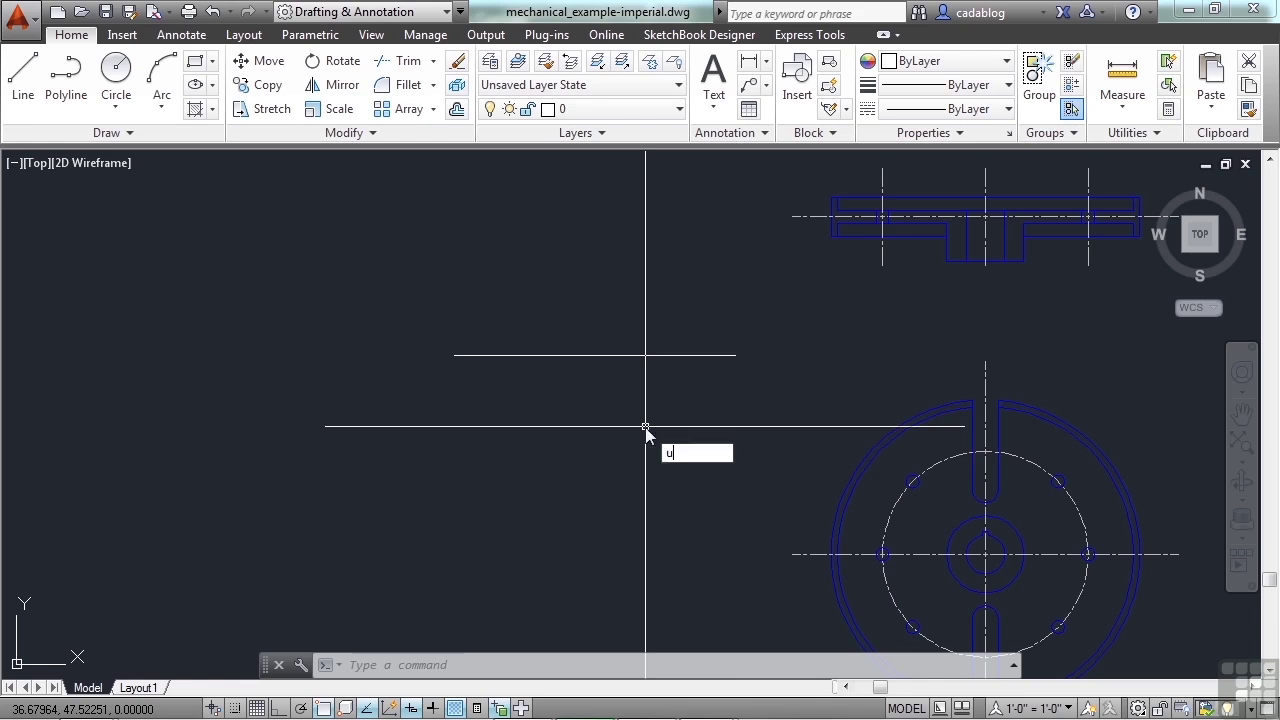
key(Return)
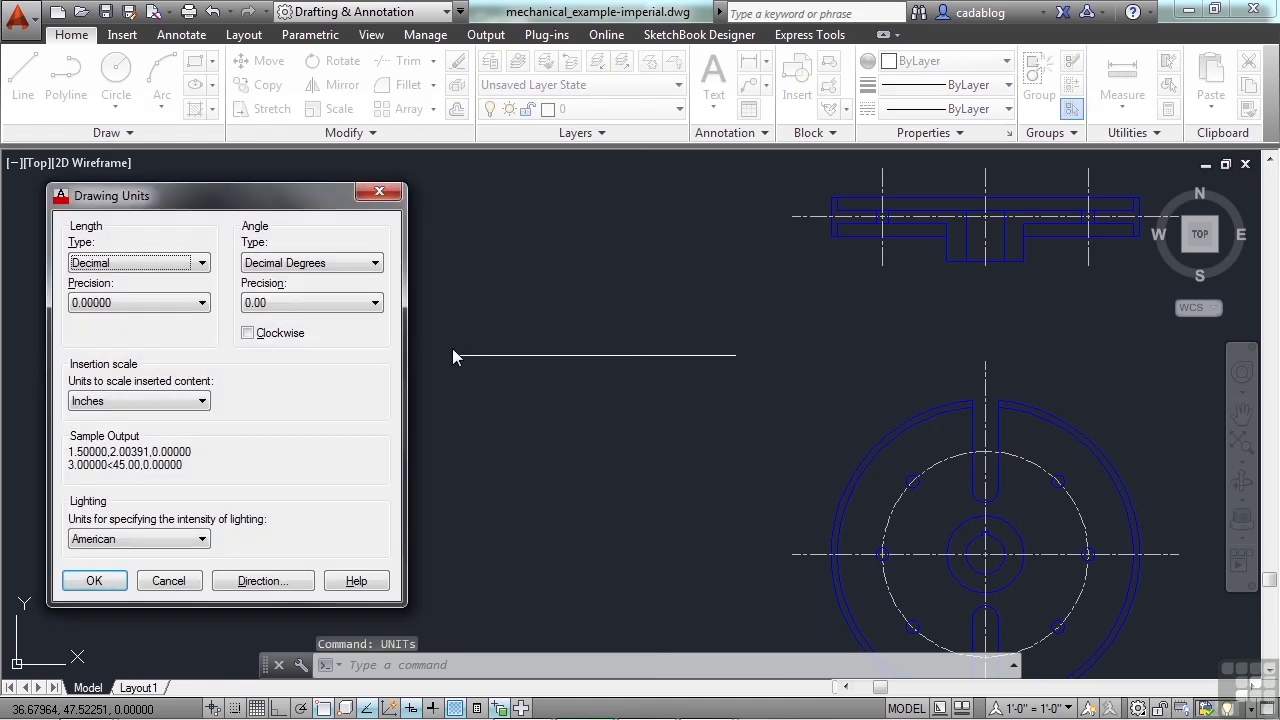
click(203, 264)
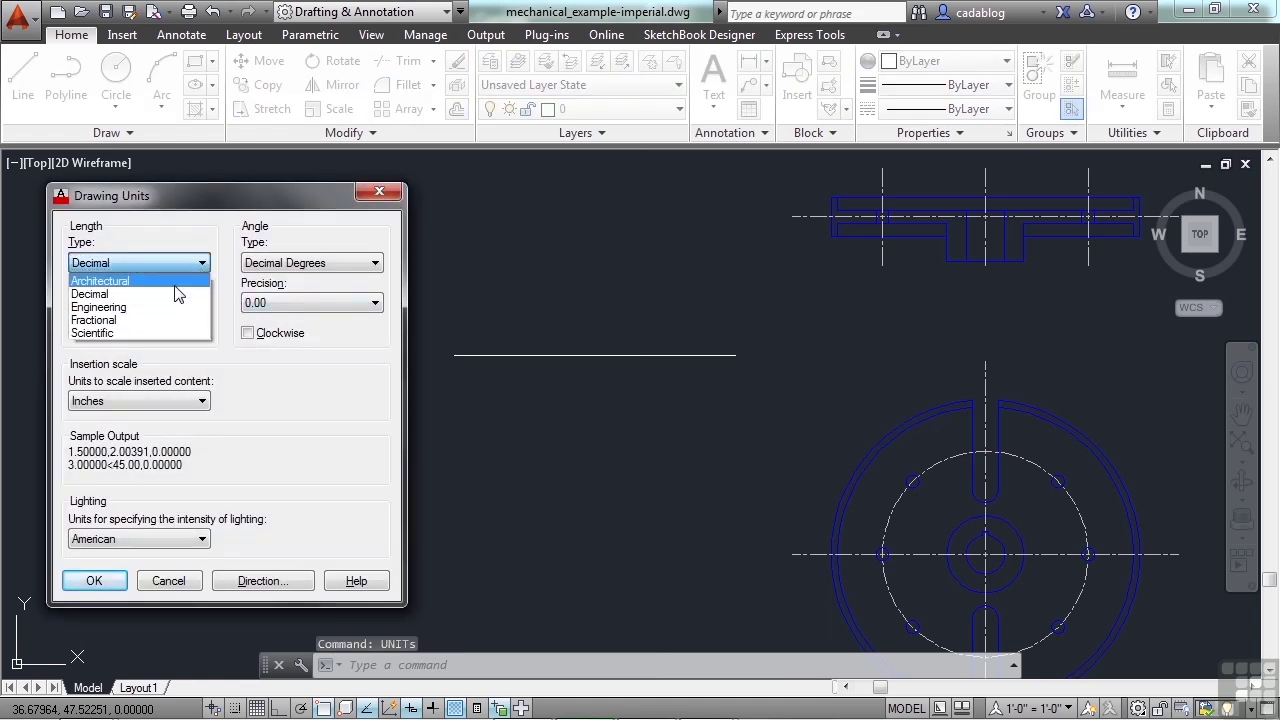
click(178, 281)
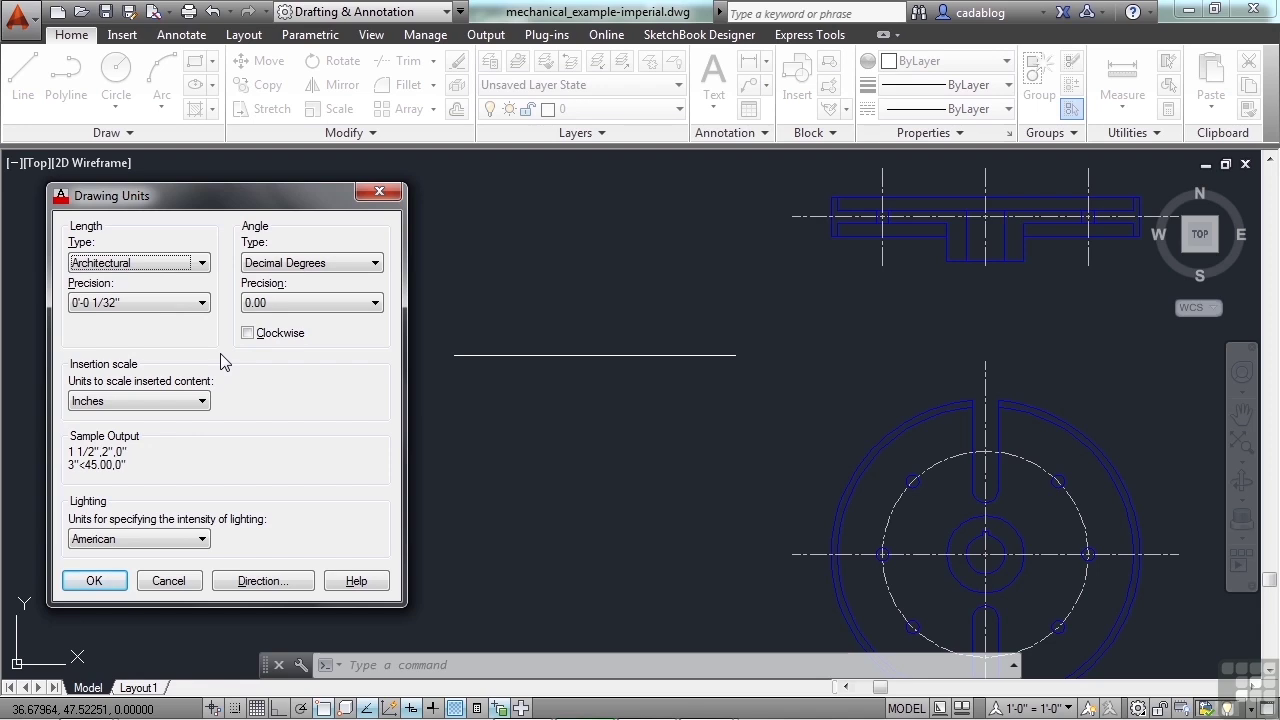
click(203, 262)
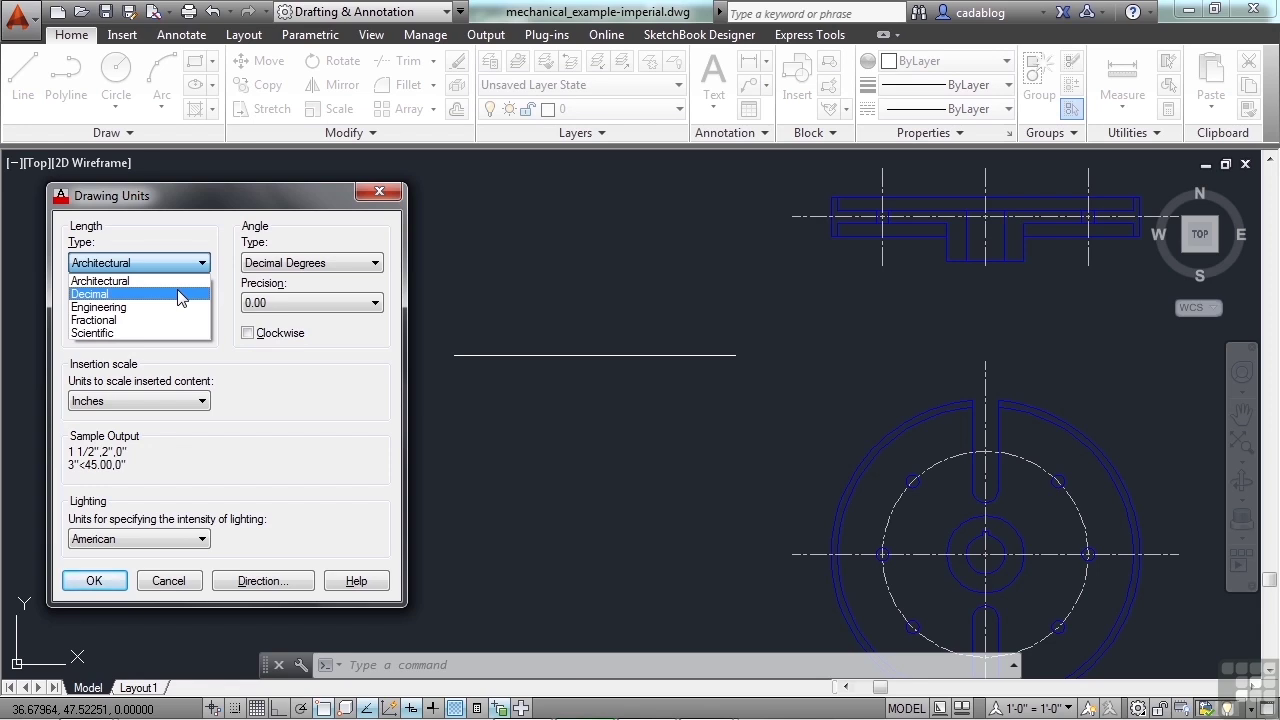
click(219, 378)
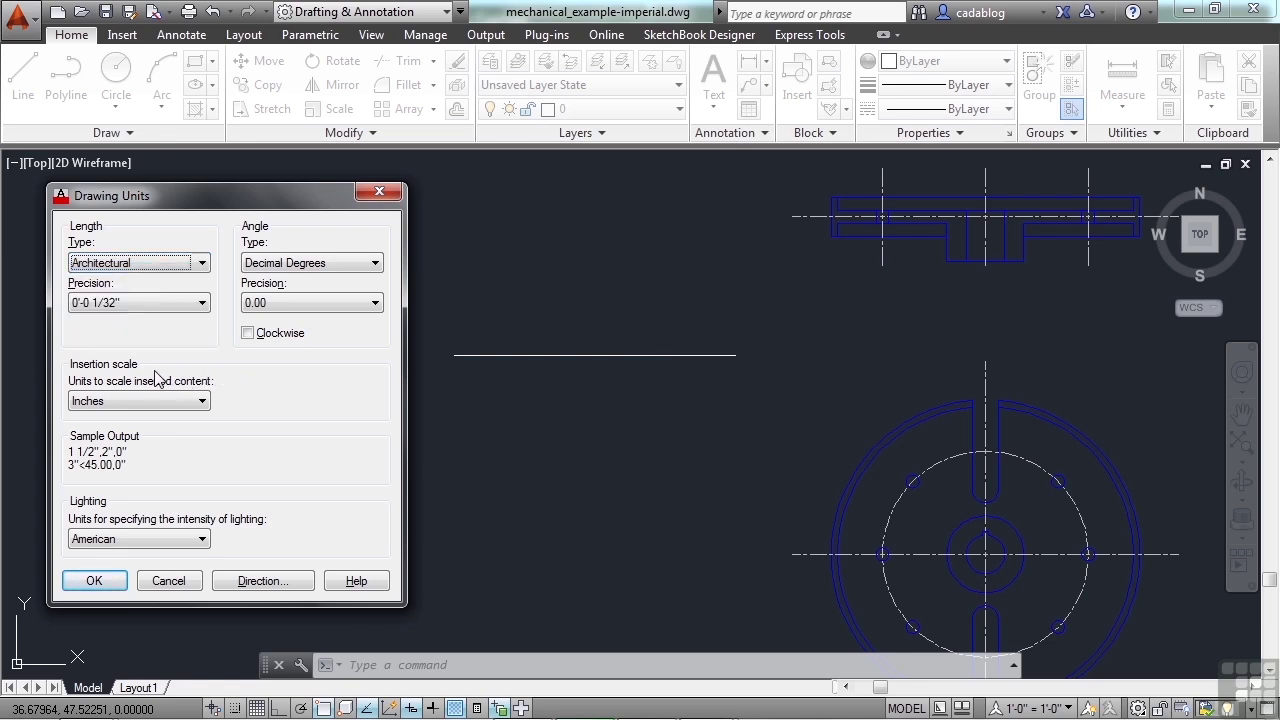
click(203, 402)
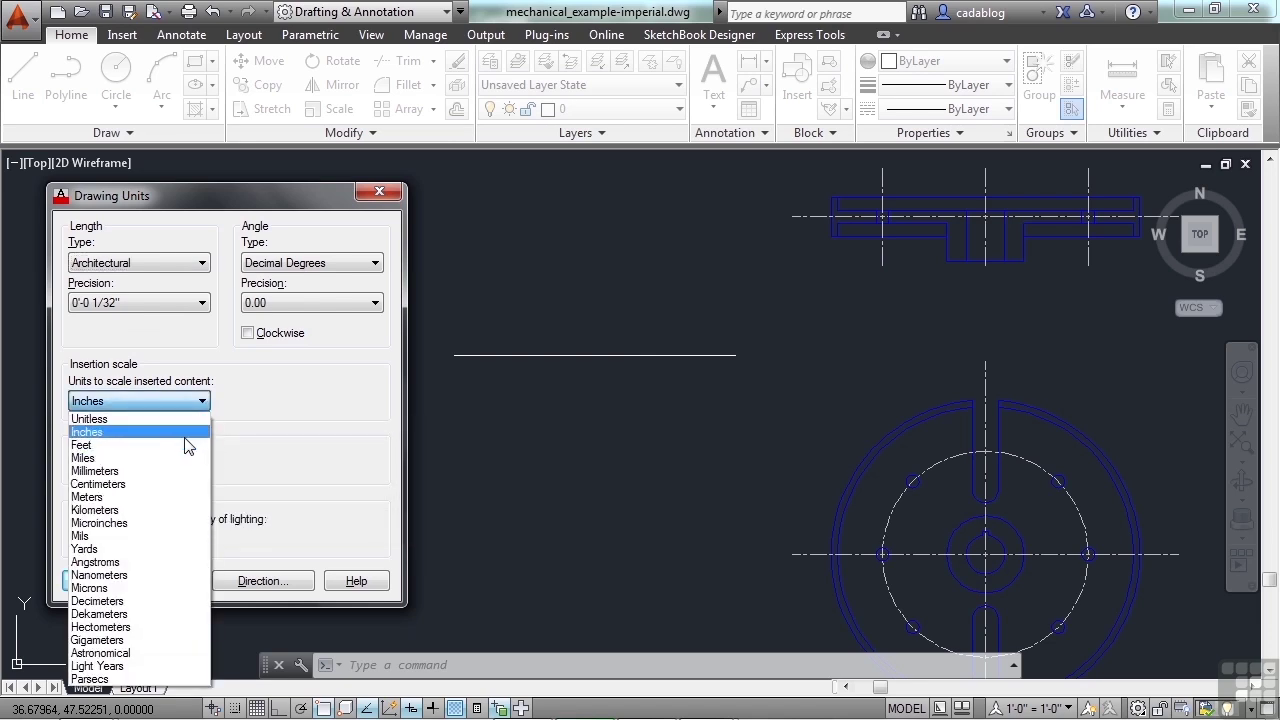
click(172, 471)
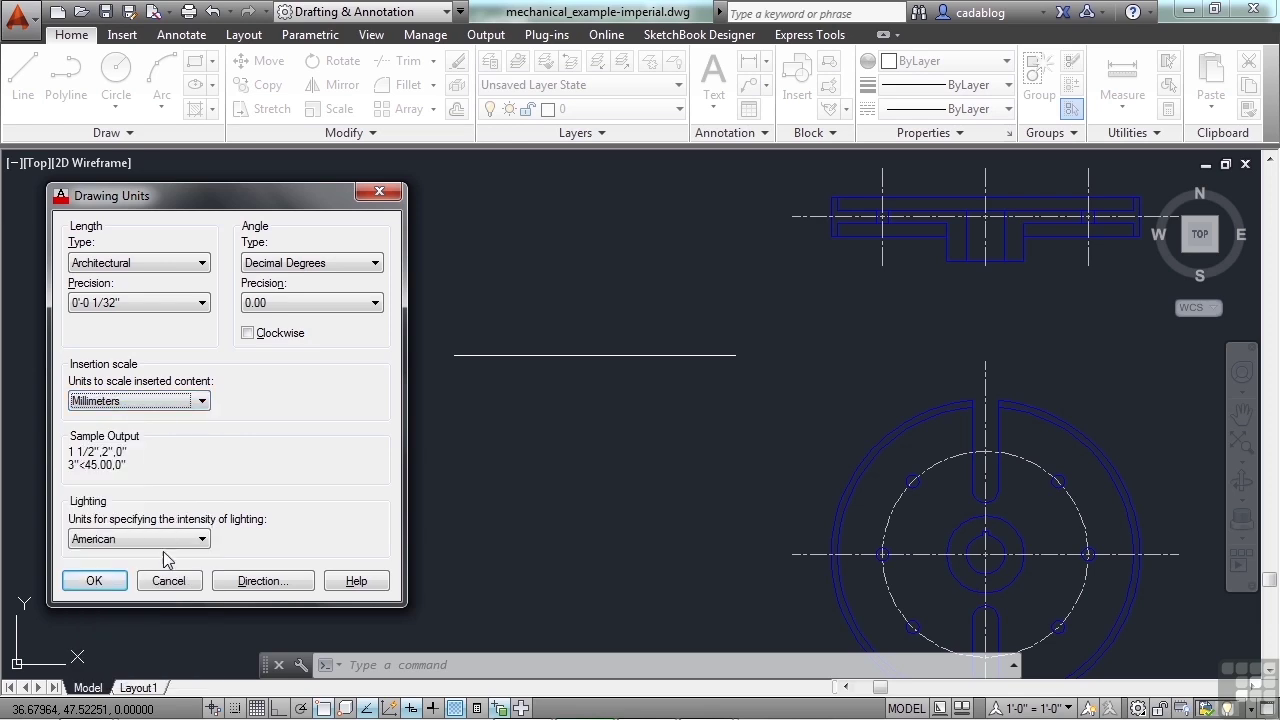
click(94, 581)
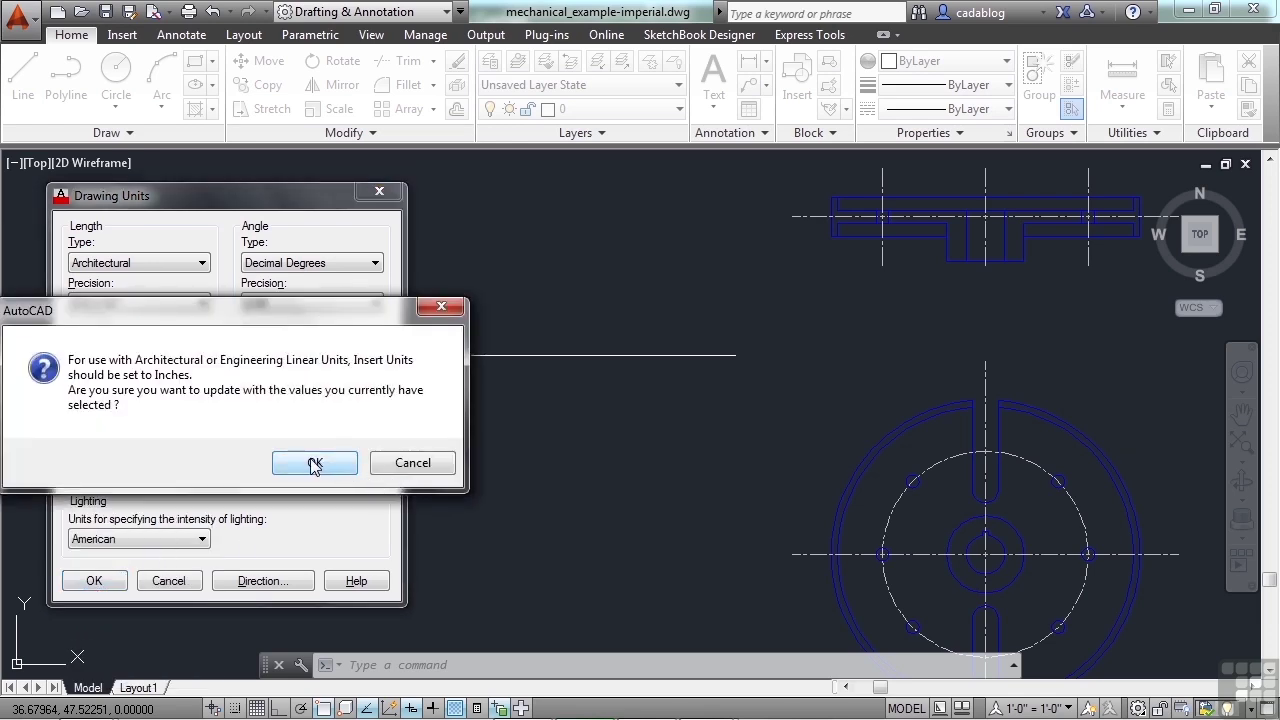
click(315, 464)
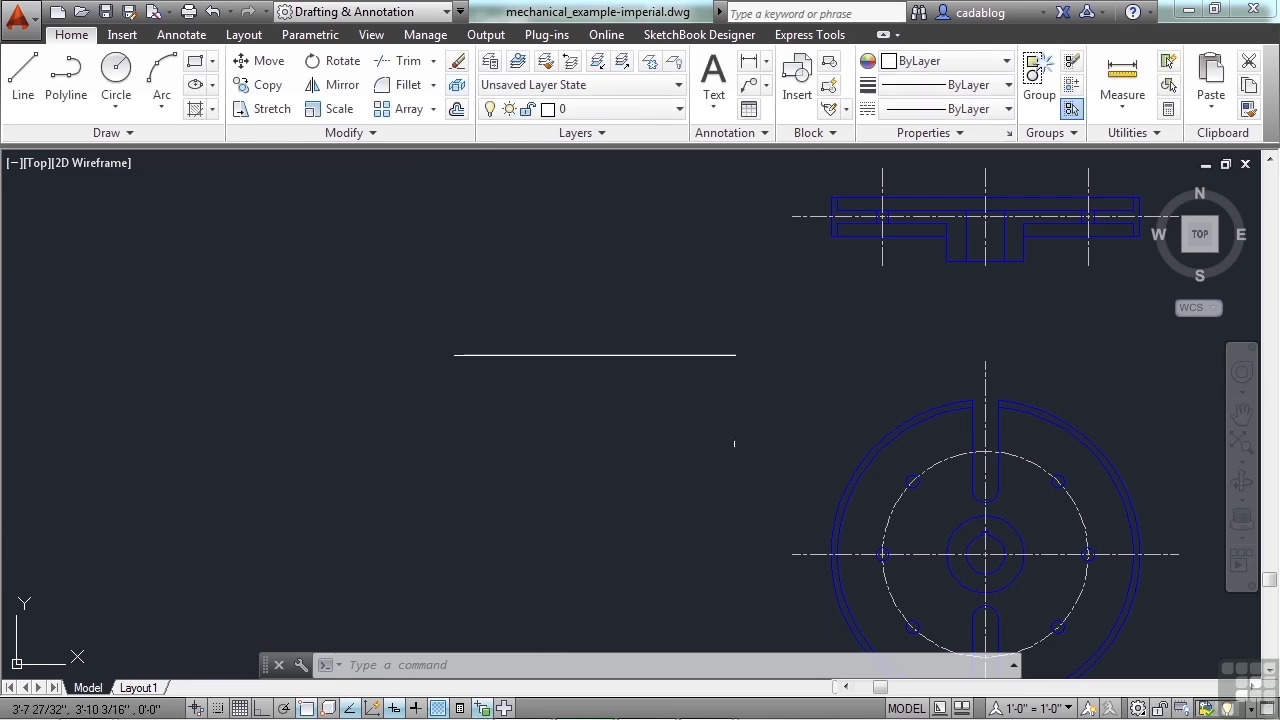
- Check the horizontal line's length with the Millimeters insertion scale in effect
click(697, 355)
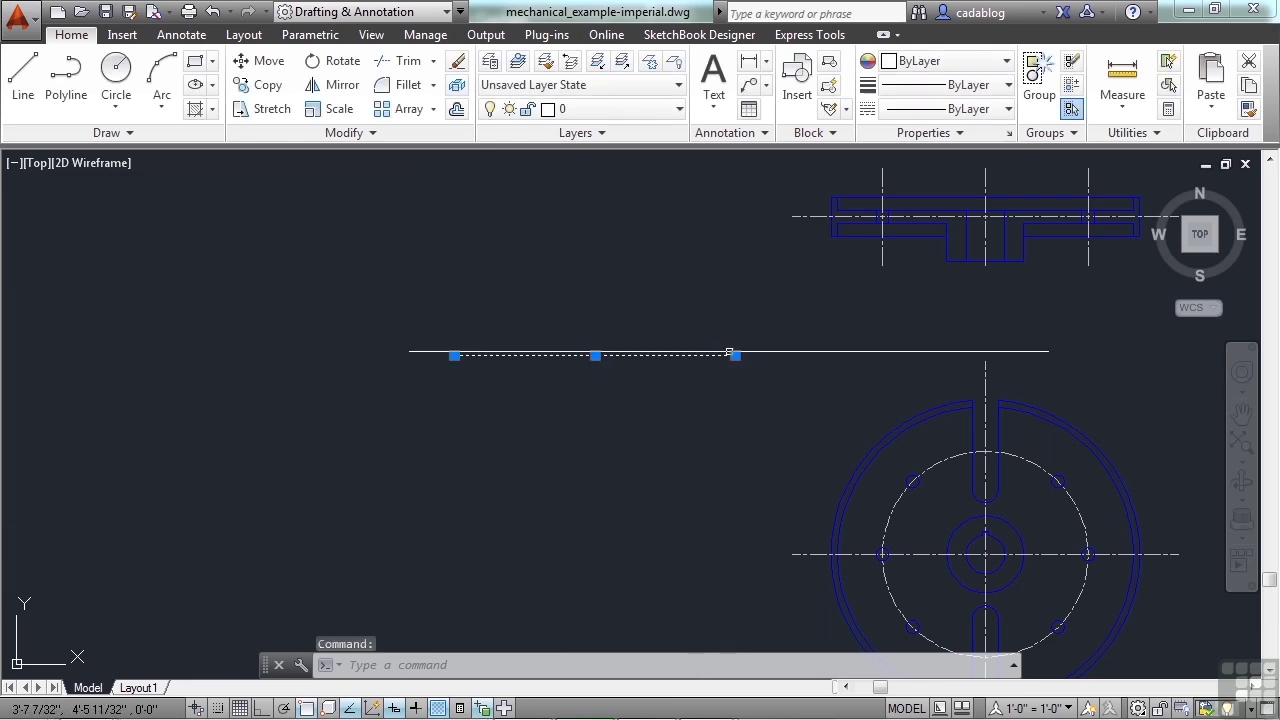
mouse_move(735, 356)
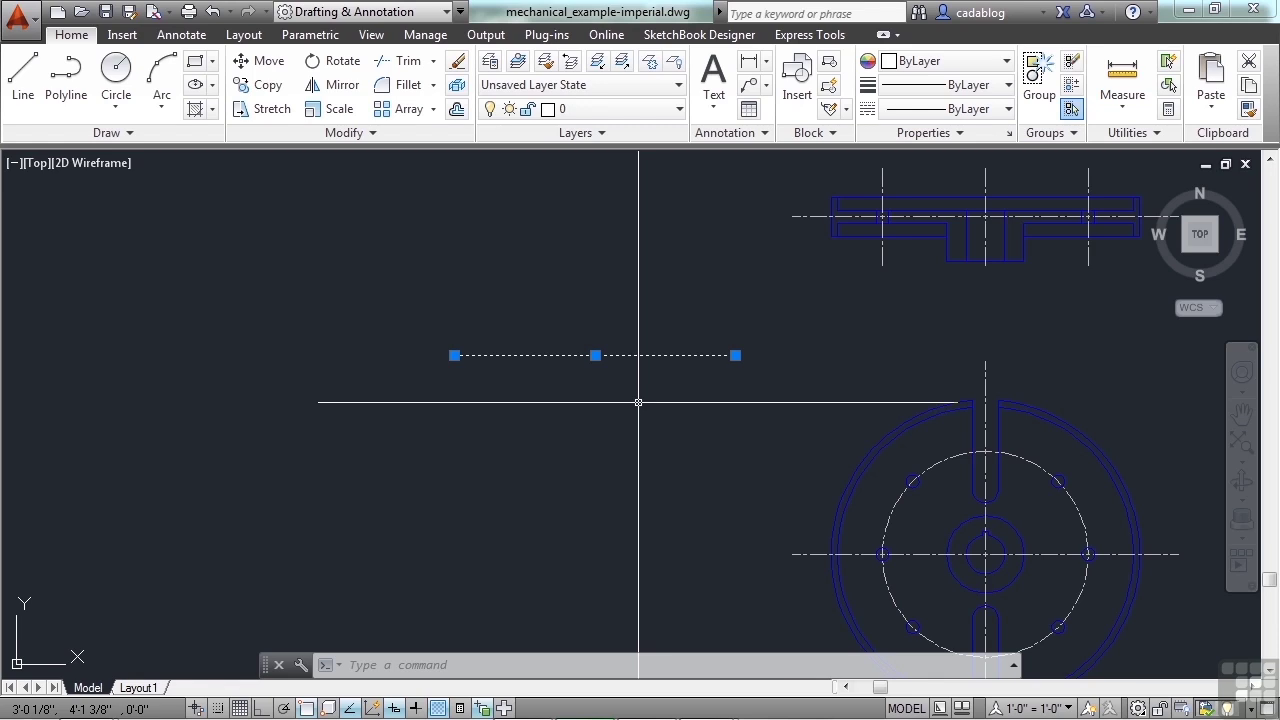
key(Escape)
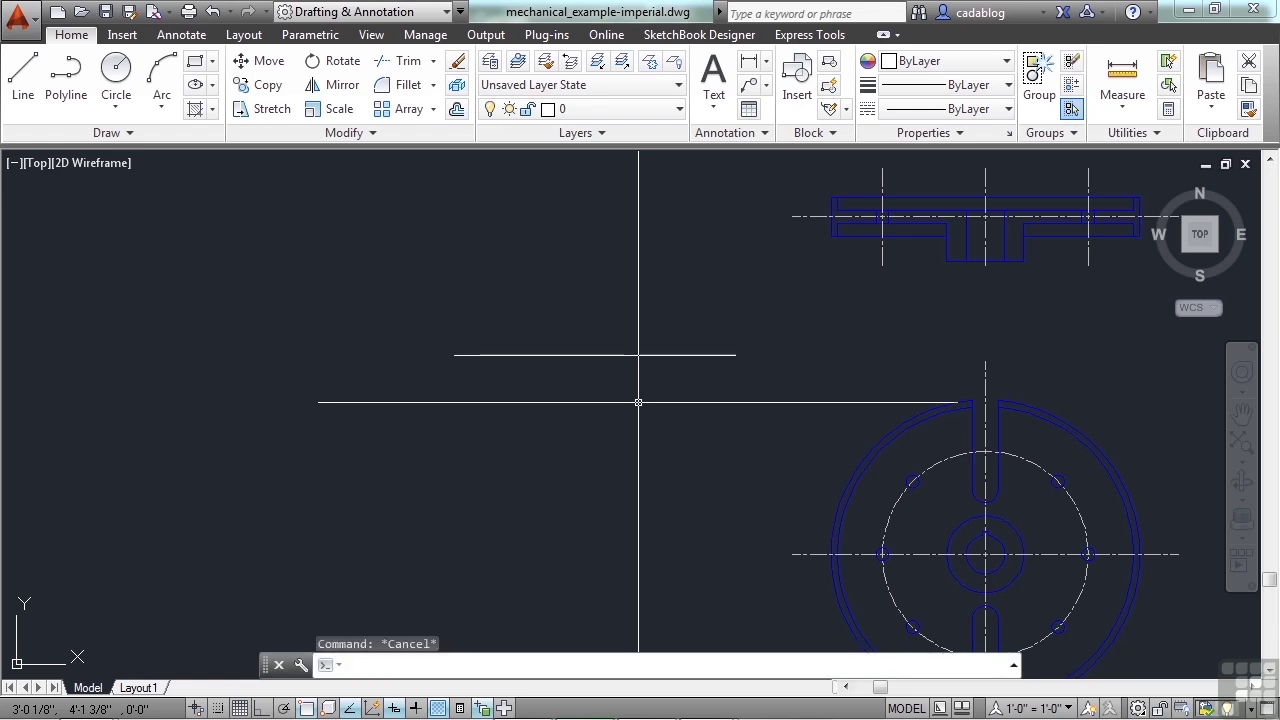
- Set the insertion scale in the drawing units to Inches
text(units)
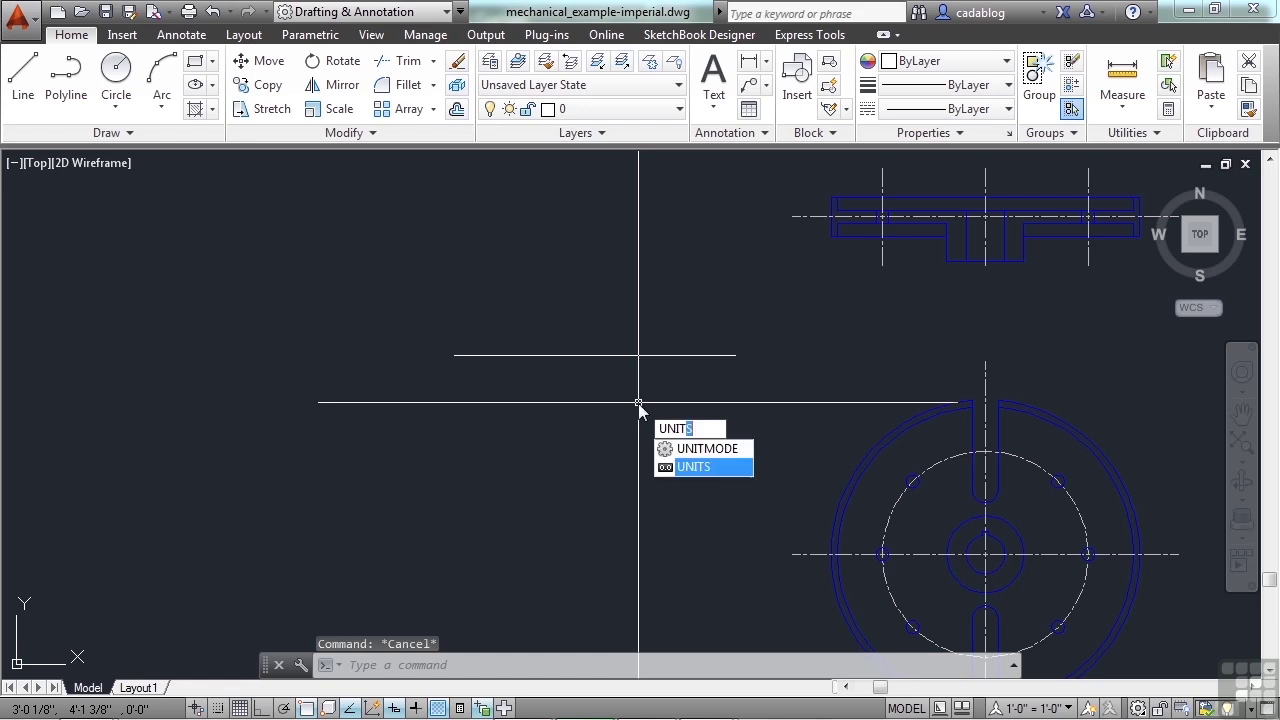
key(Return)
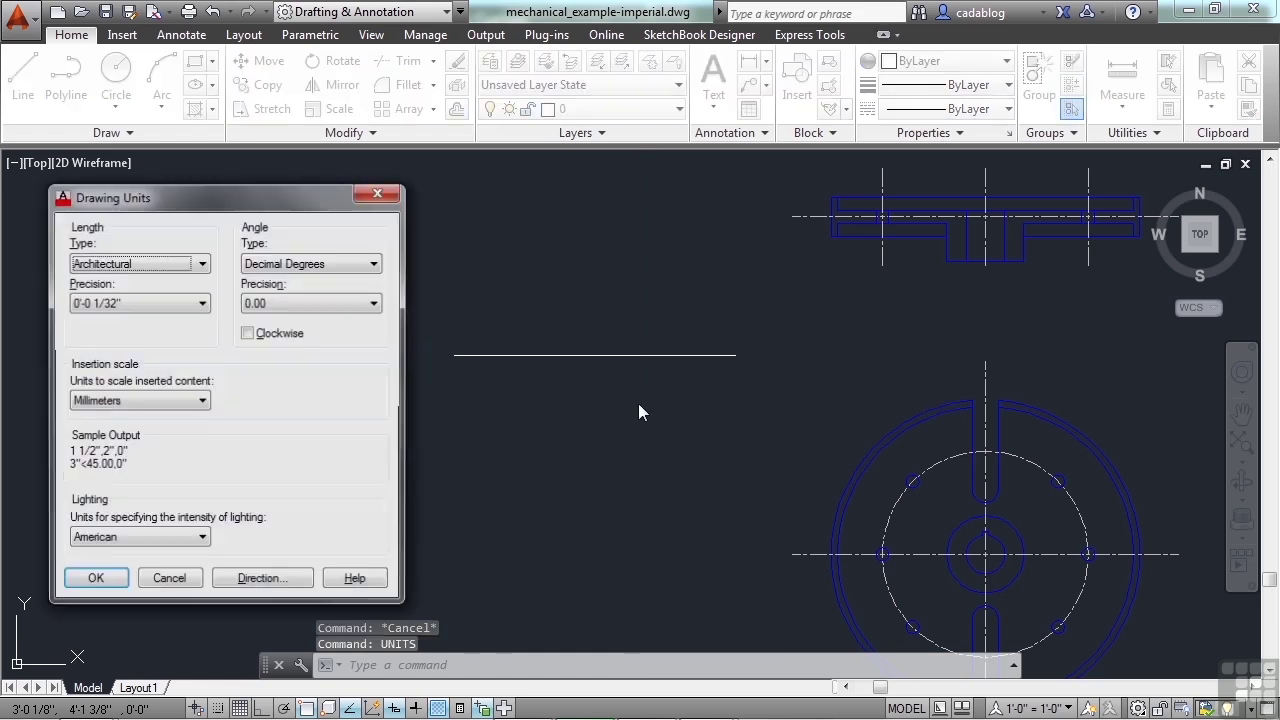
click(201, 401)
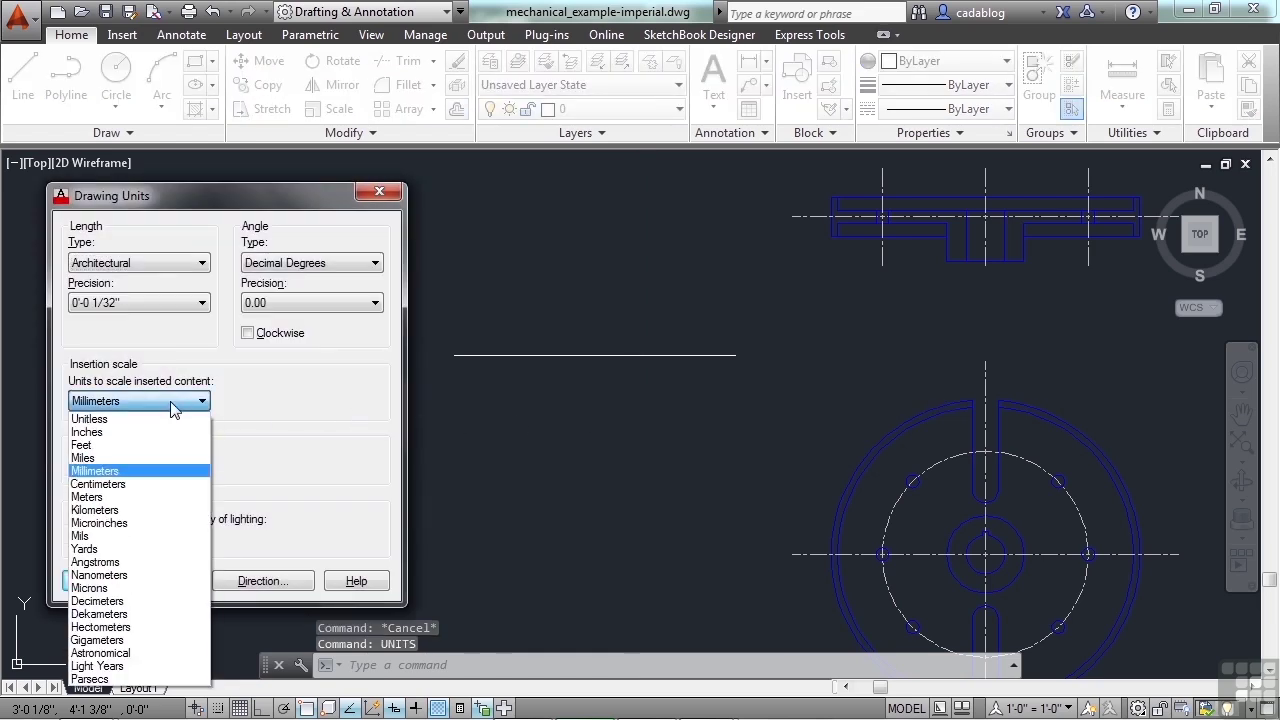
click(129, 441)
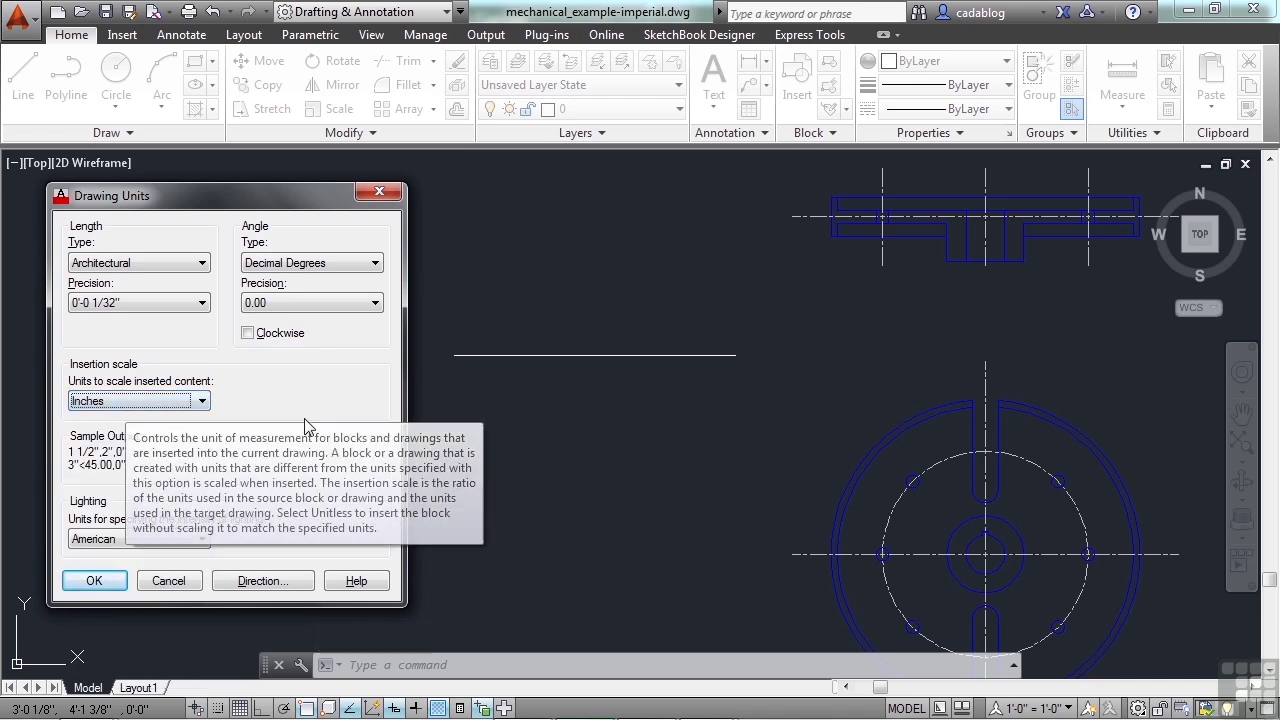
- Try the Deg/Min/Sec and Surveyor's Units angle types and restore Decimal Degrees
click(374, 266)
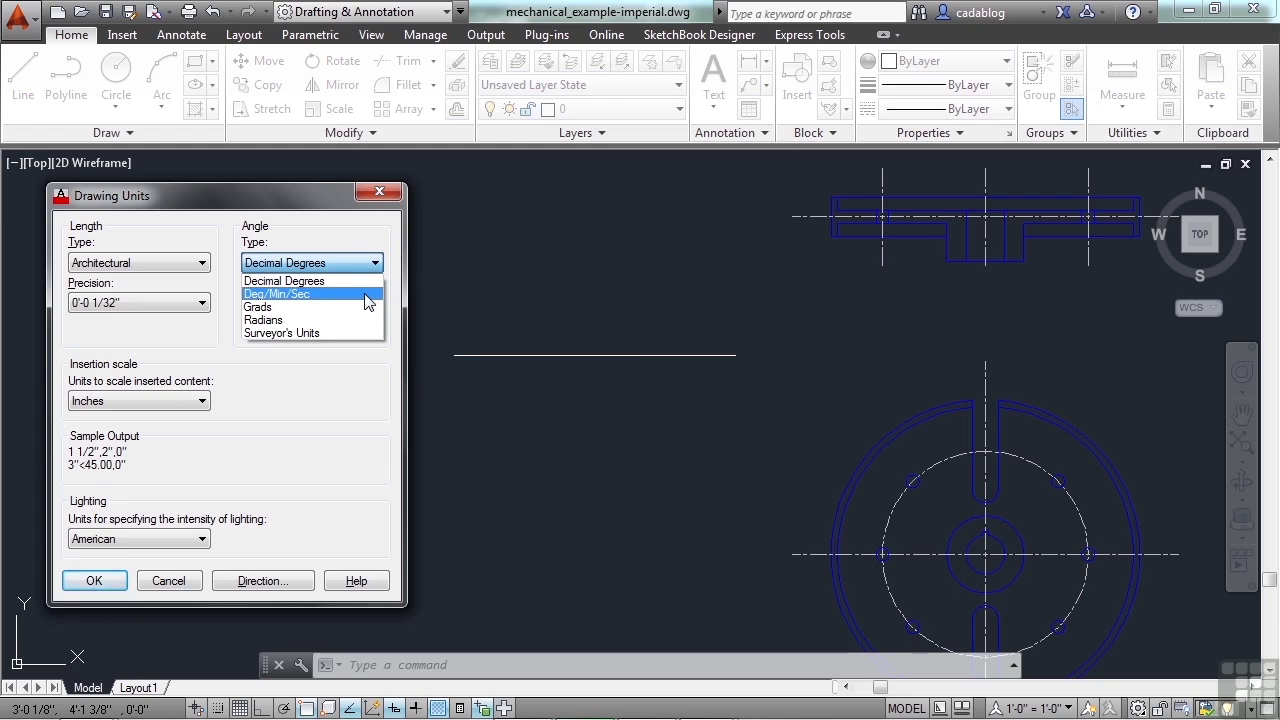
click(314, 295)
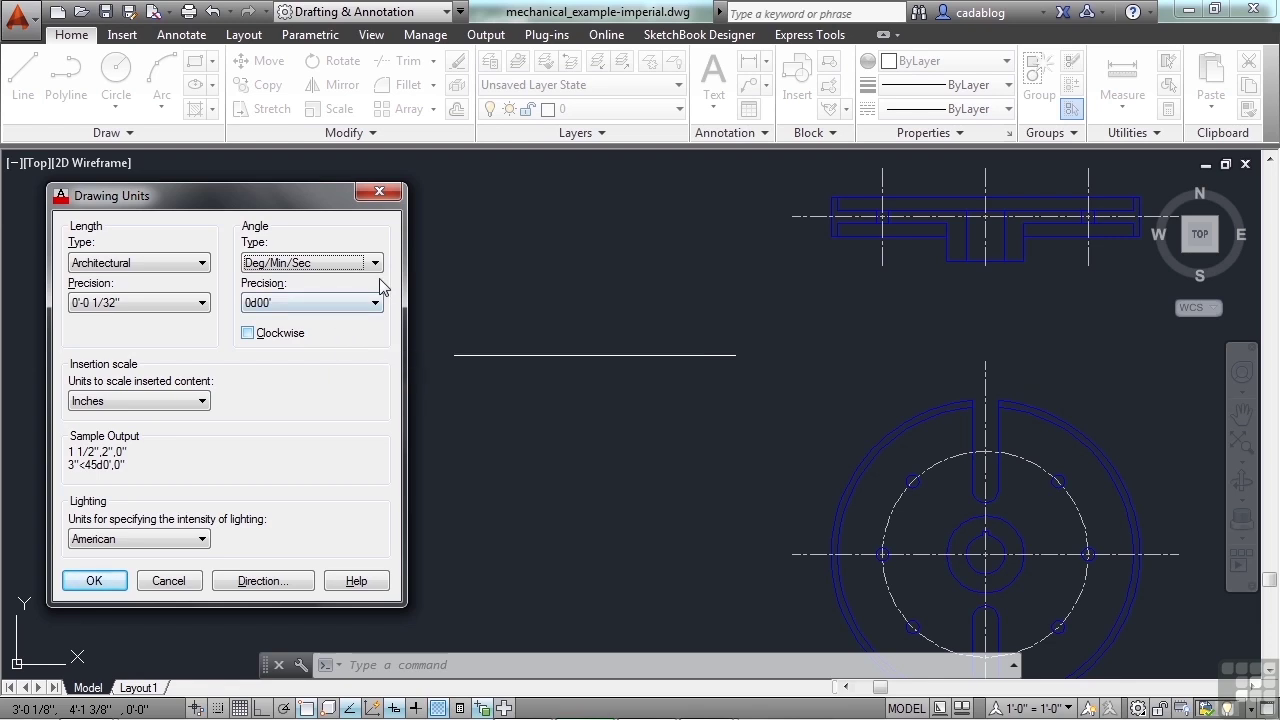
click(377, 263)
click(336, 335)
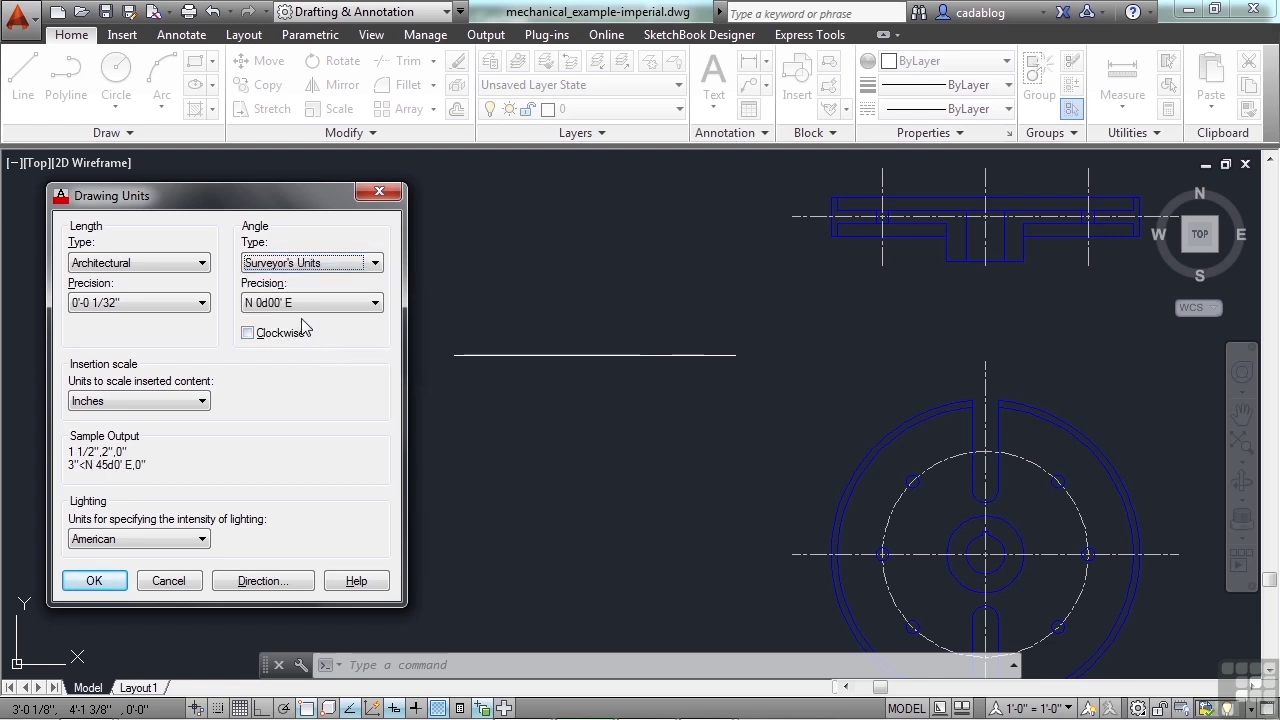
click(376, 263)
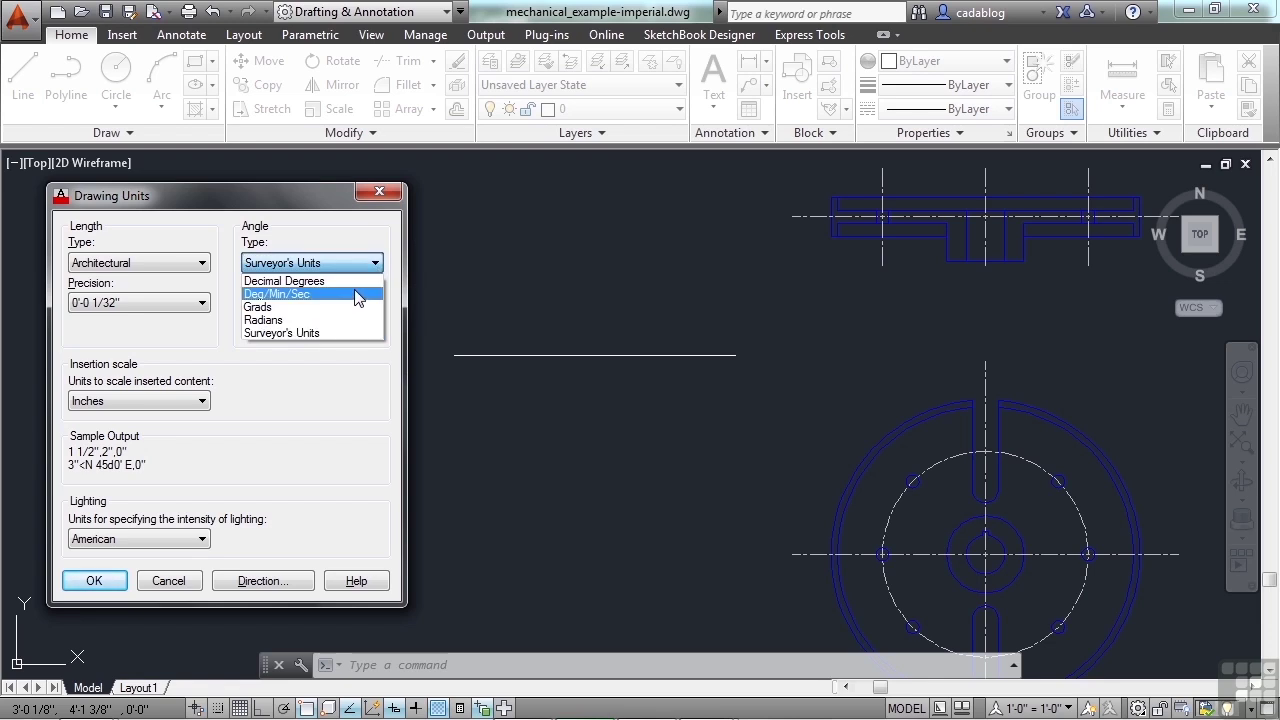
click(350, 279)
- Review the Architectural length precisions and try the Decimal length type with precisions of 0.00000000 and 0.000
click(200, 304)
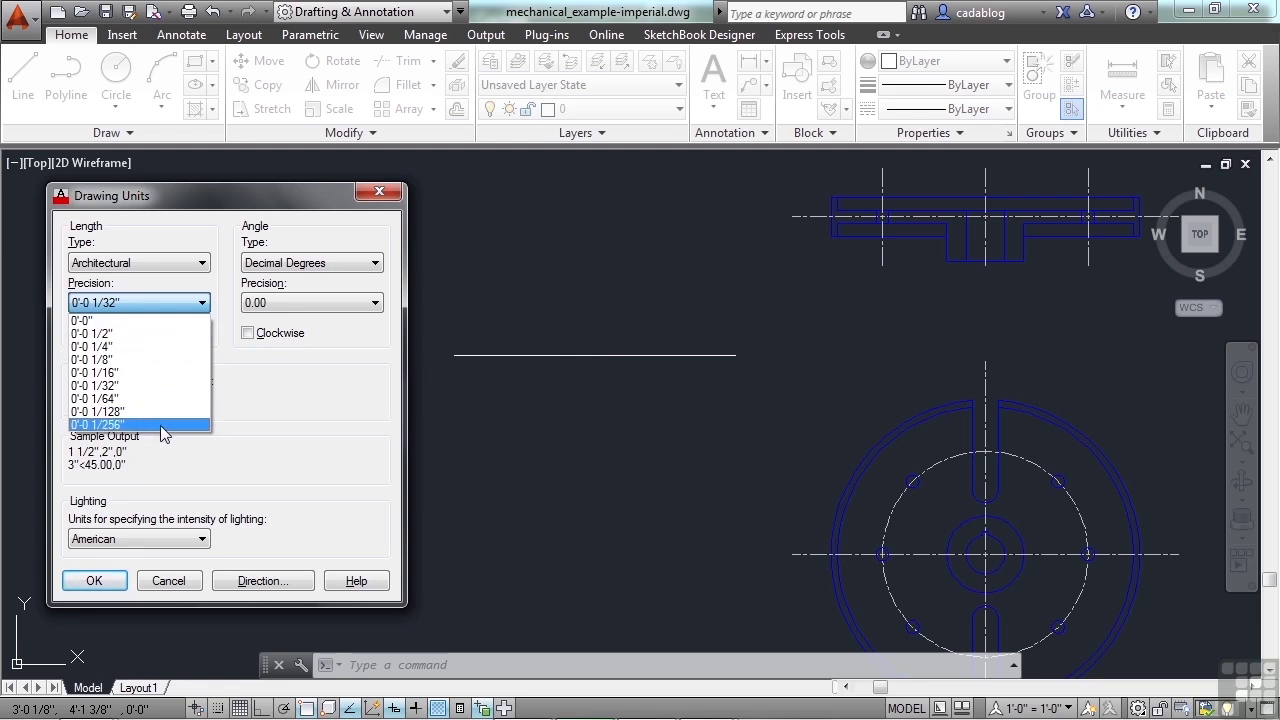
click(243, 378)
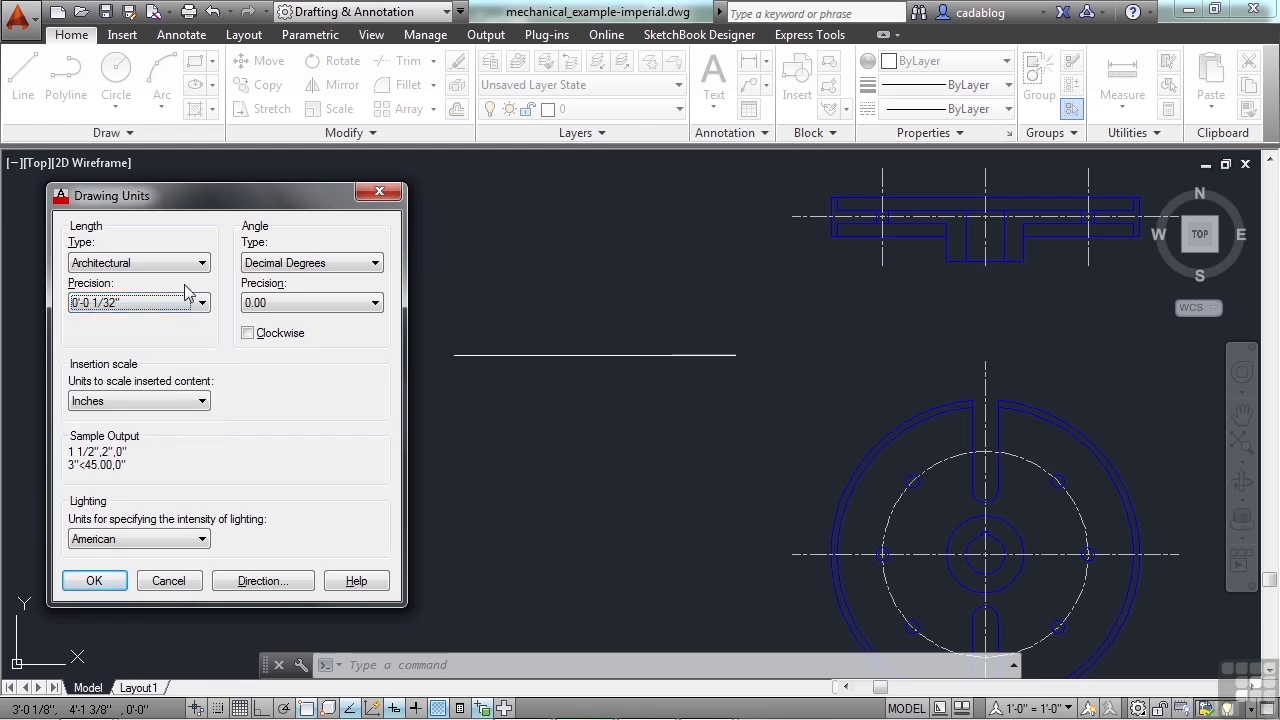
click(203, 263)
click(182, 289)
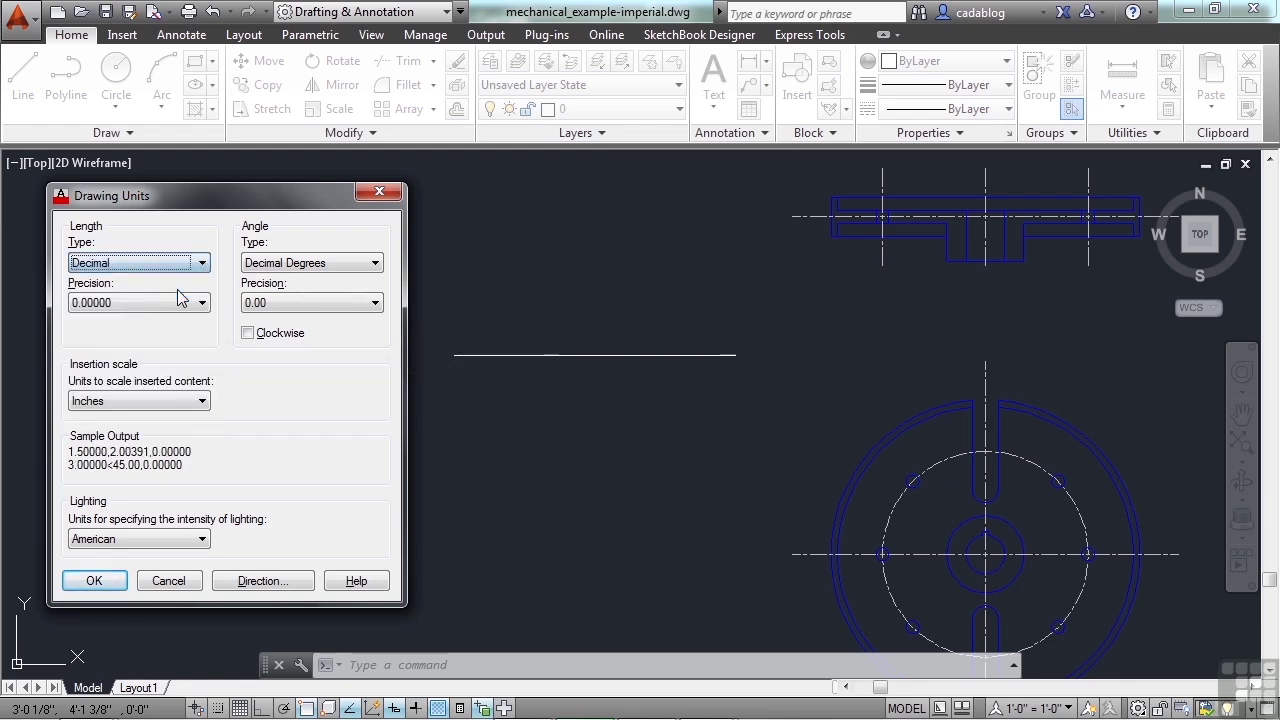
click(200, 303)
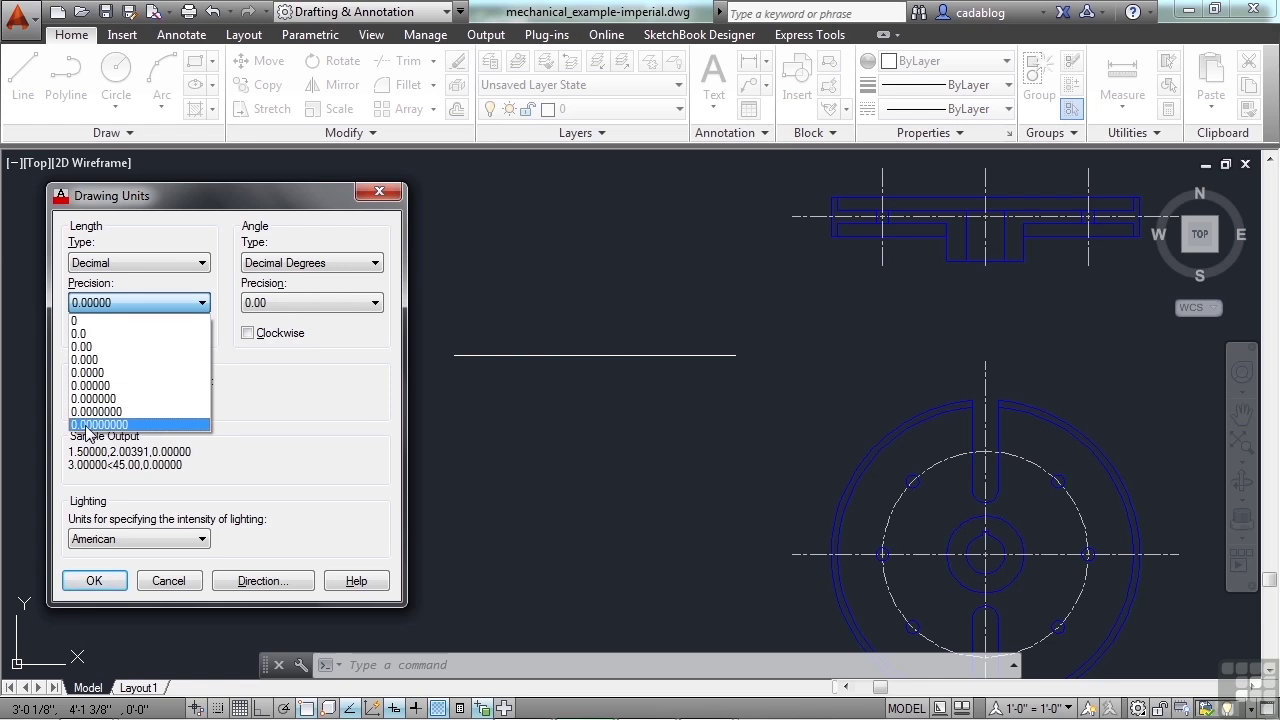
click(202, 424)
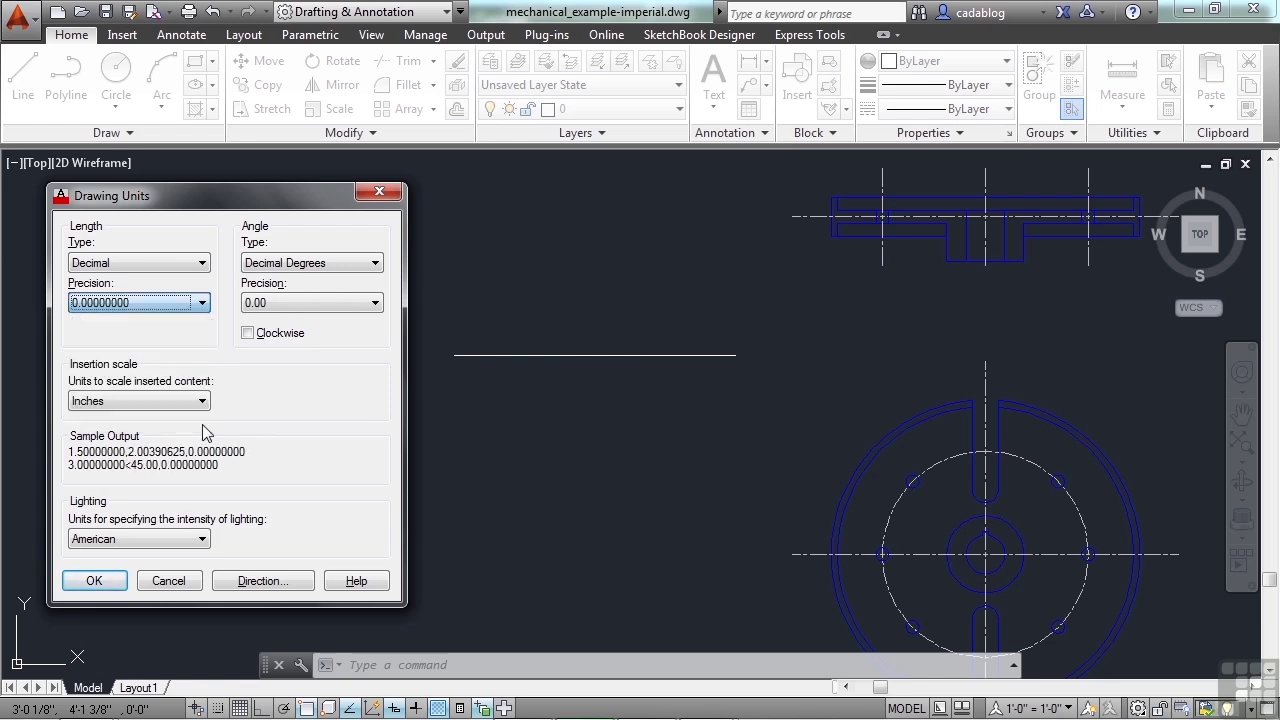
click(200, 305)
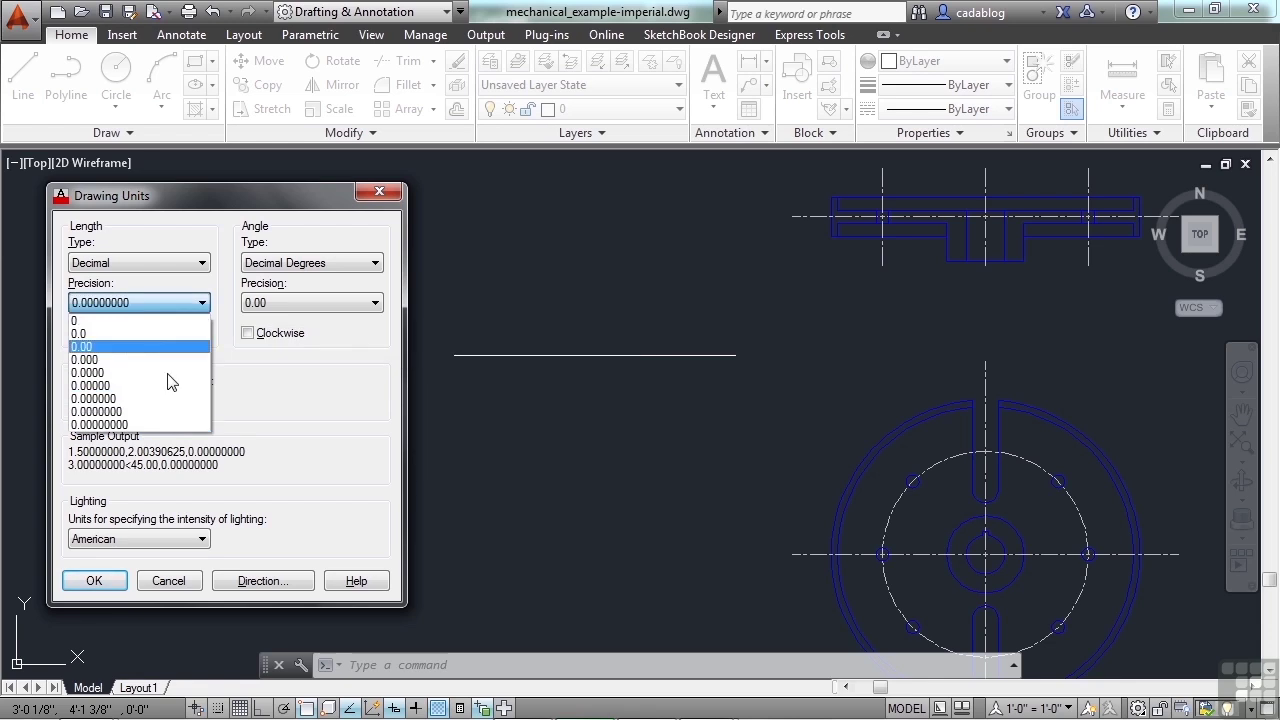
click(101, 361)
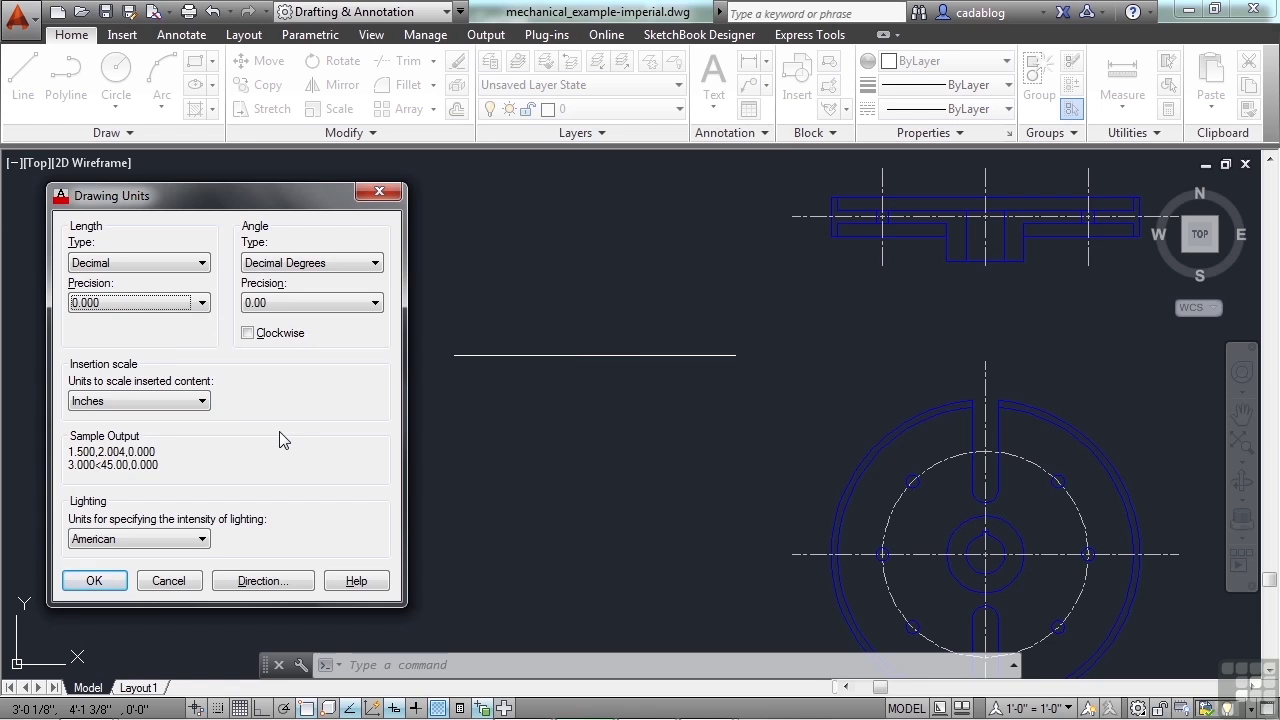
- Set the length type to Architectural with a precision of 0'-0 1/16"
click(202, 263)
click(193, 284)
click(202, 303)
click(163, 372)
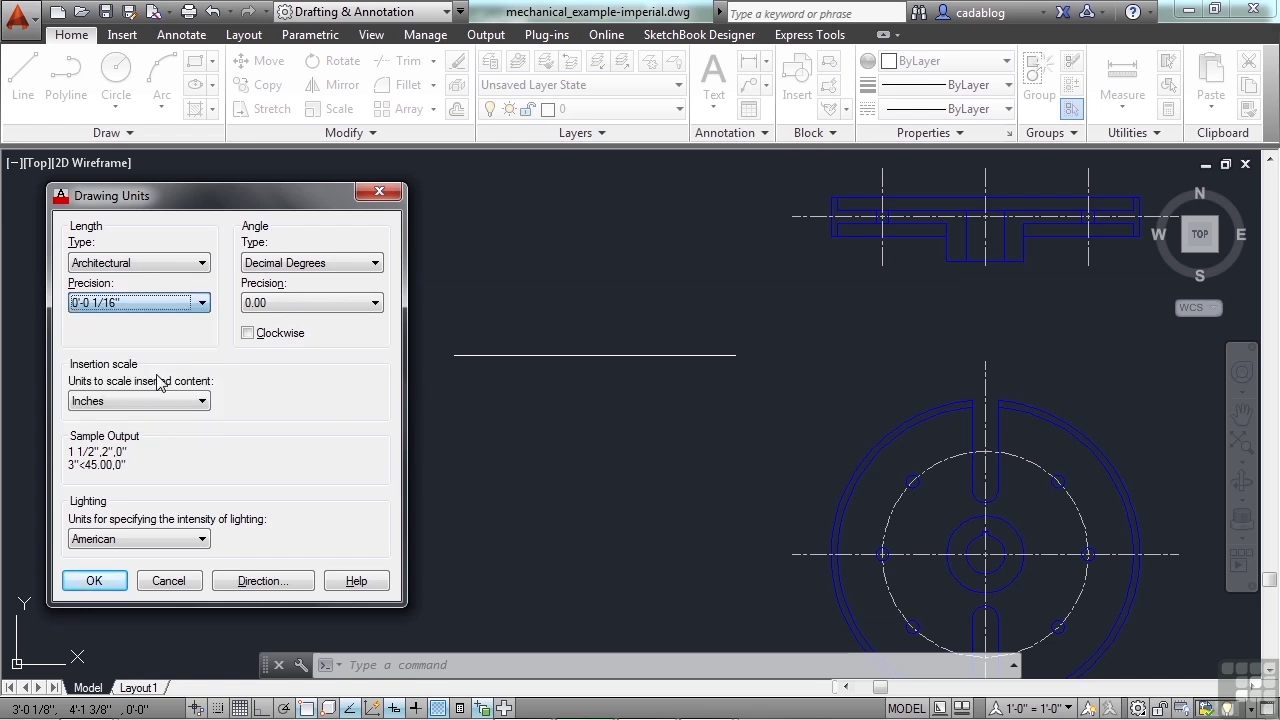
- Set the angle type to Deg/Min/Sec, comparing the available angle precisions for Decimal Degrees and Deg/Min/Sec
click(345, 305)
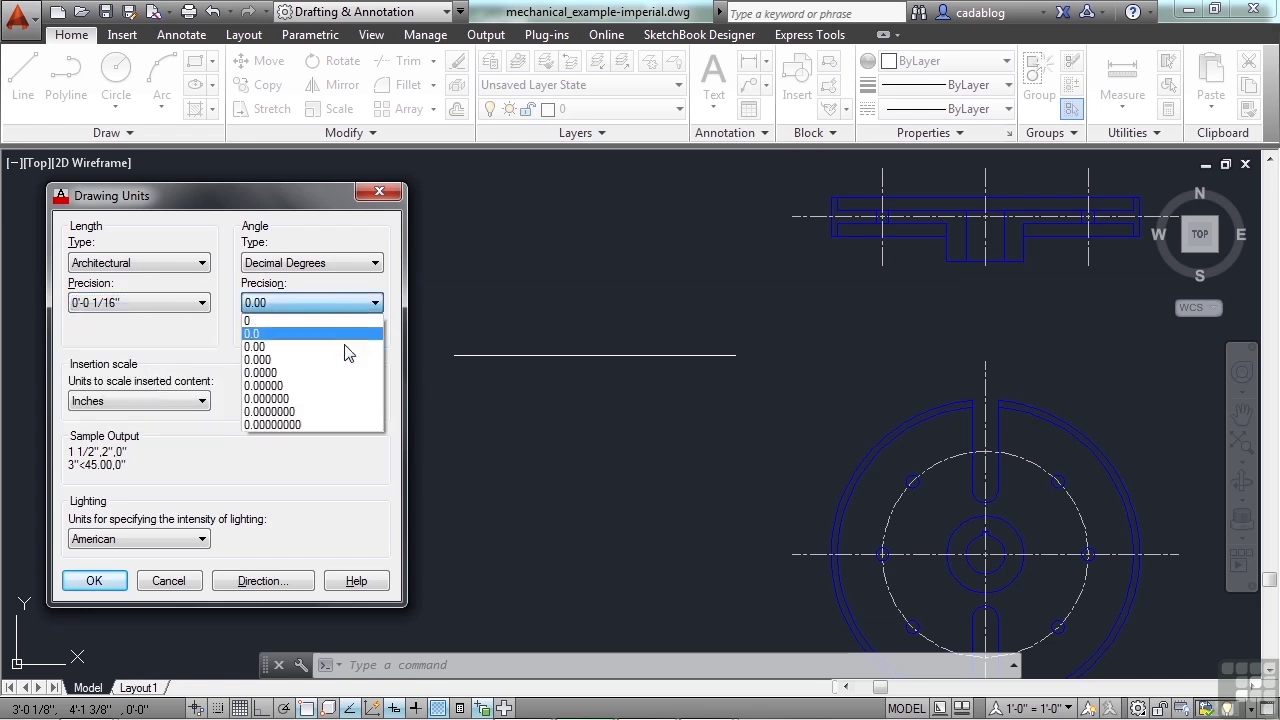
click(331, 452)
click(370, 263)
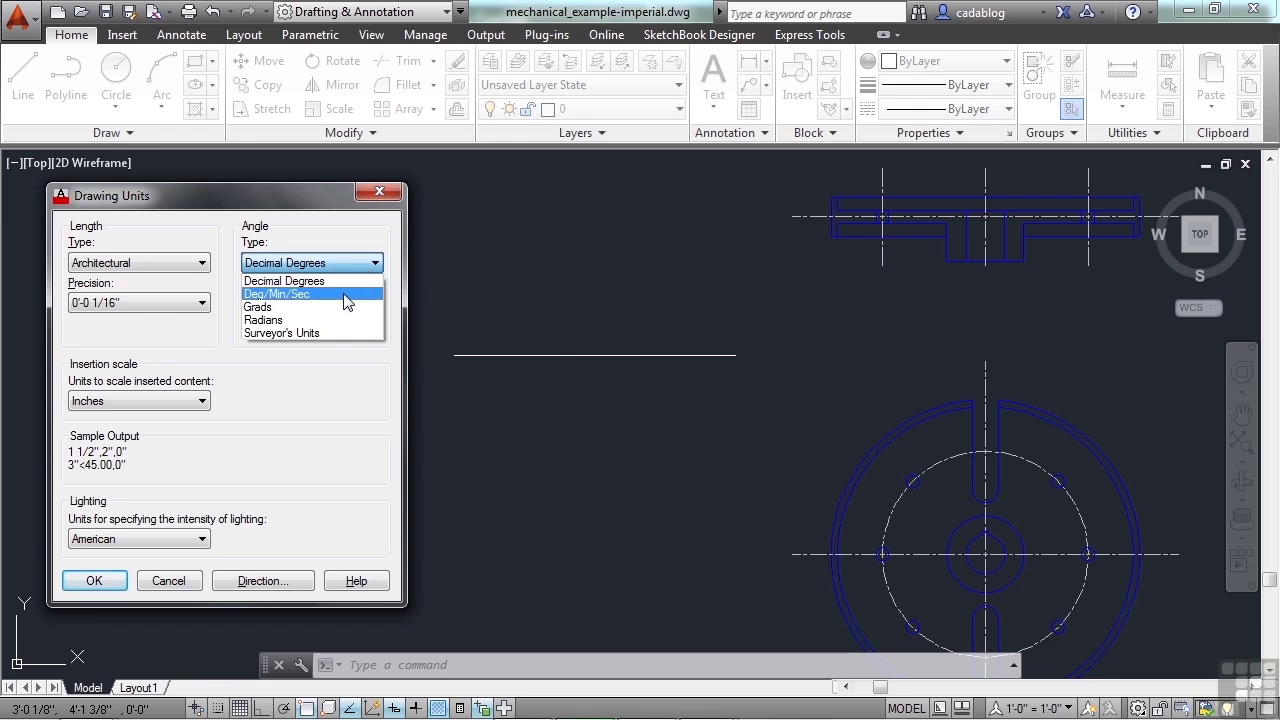
click(356, 294)
click(362, 305)
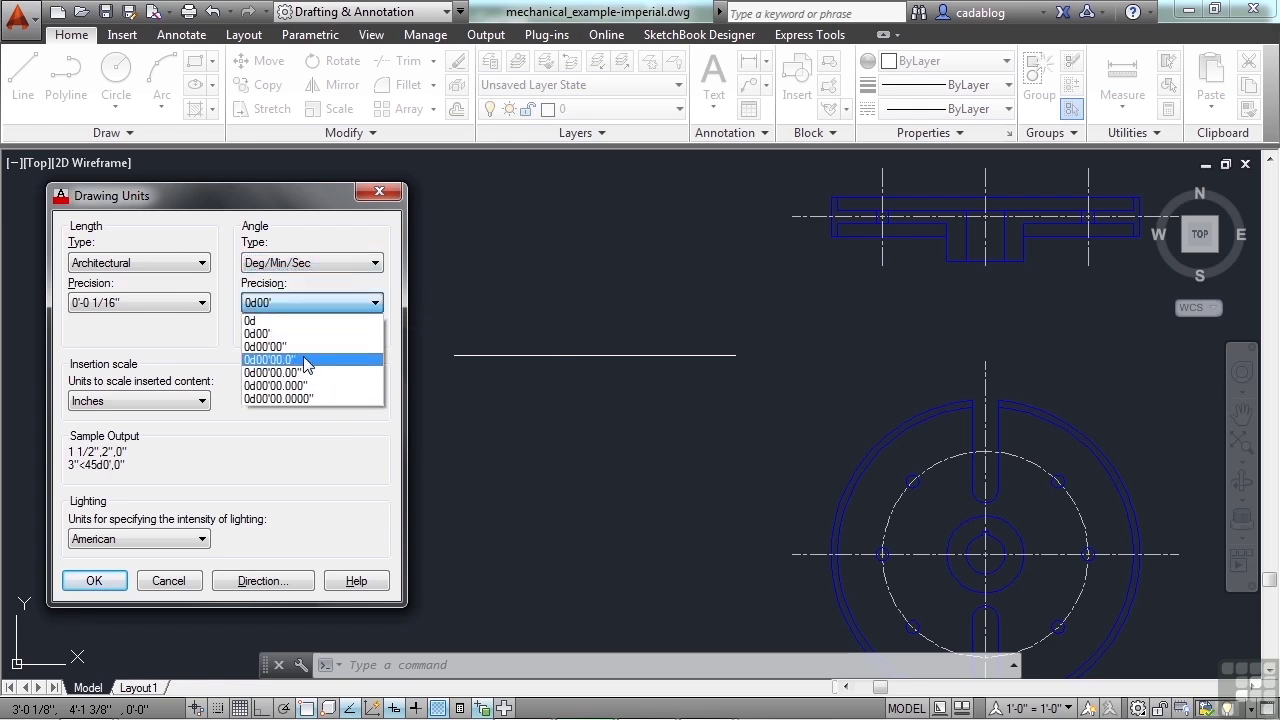
click(320, 421)
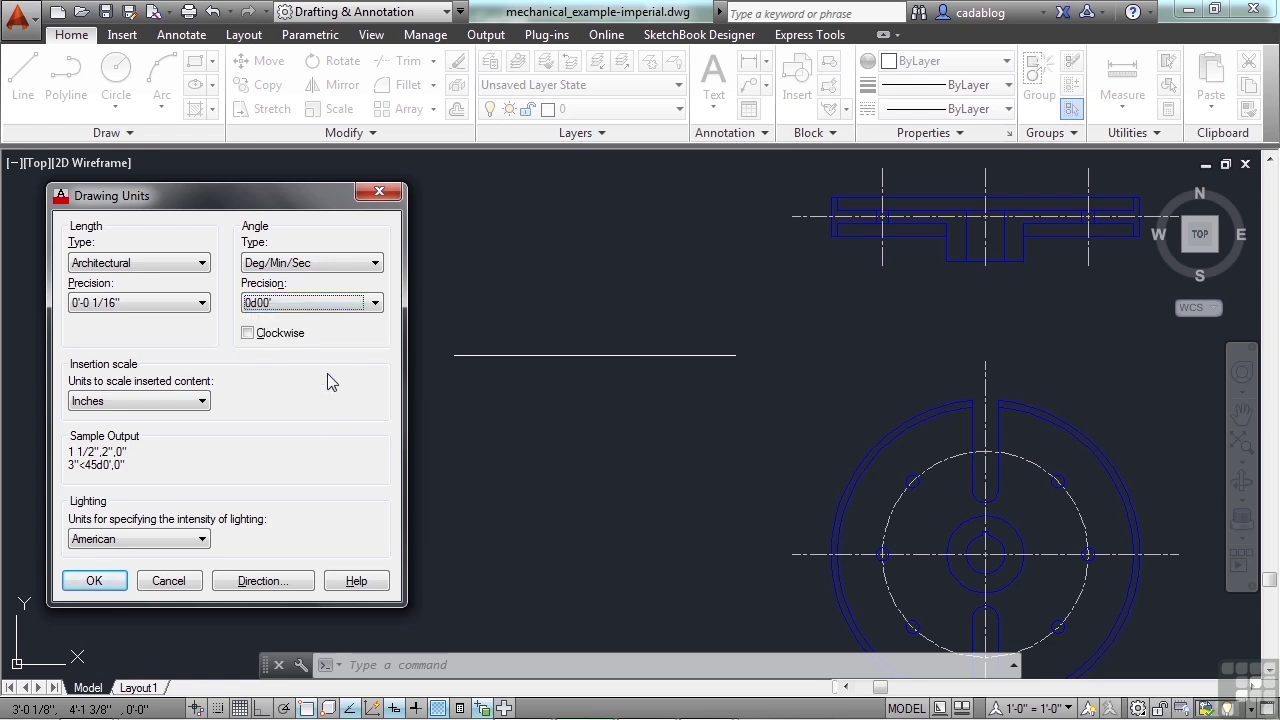